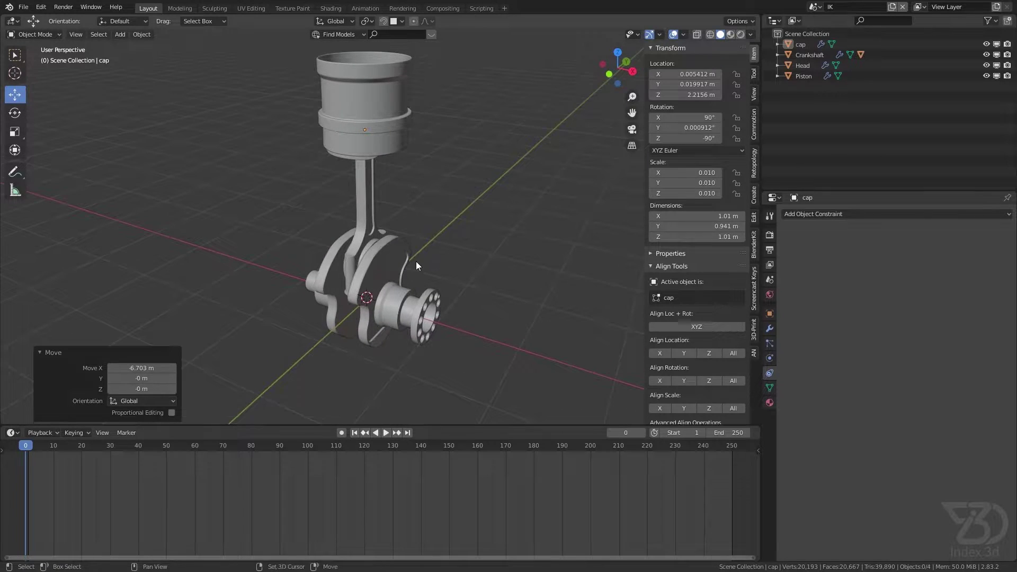
- Hide the cap object around the piston assembly in the viewport
{"action": "scroll", "coordinate": [385, 236], "scroll_direction": "up", "scroll_amount": 3}
{"action": "scroll", "coordinate": [384, 237], "scroll_direction": "down", "scroll_amount": 2}
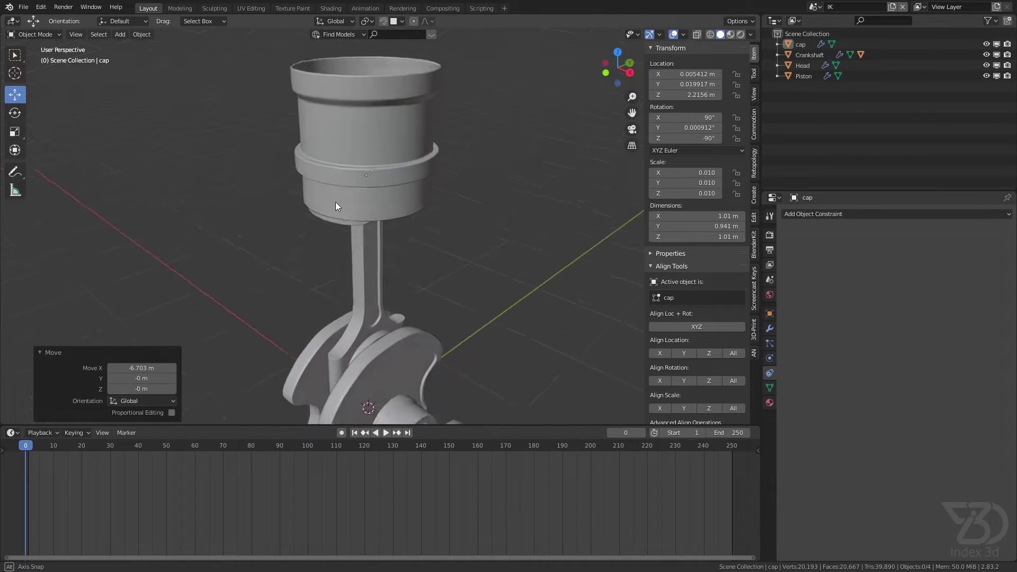
{"action": "middle_click_drag", "start_coordinate": [404, 173], "coordinate": [323, 170]}
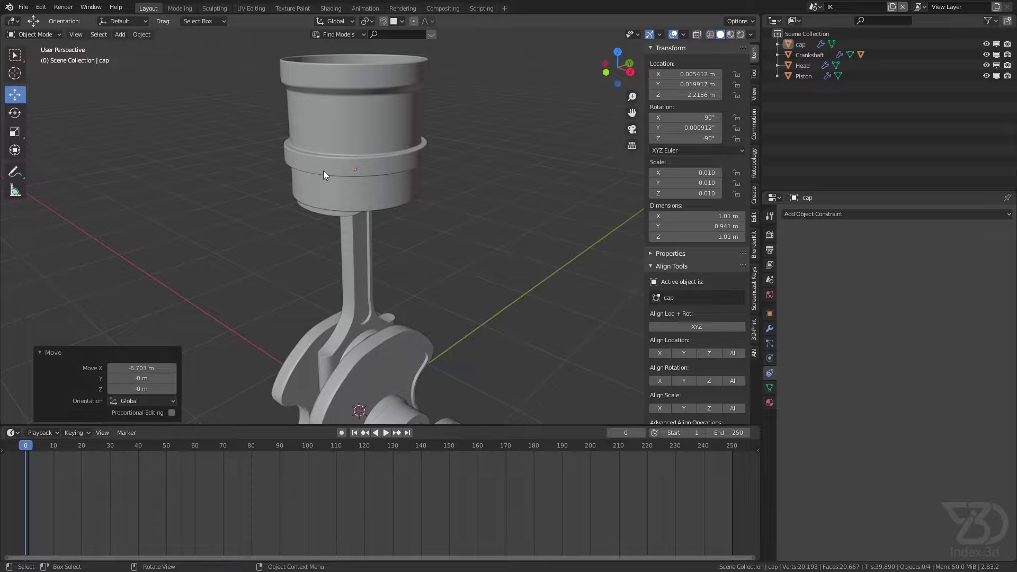
{"action": "left_click", "coordinate": [382, 157]}
{"action": "left_click", "coordinate": [863, 215]}
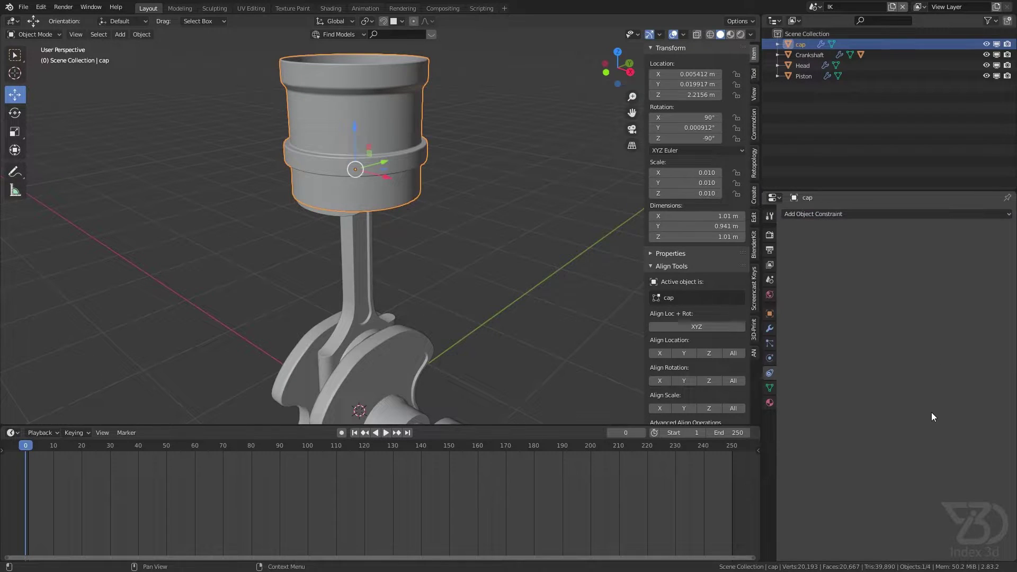
{"action": "middle_click_drag", "start_coordinate": [380, 220], "coordinate": [372, 192], "text": "shift"}
{"action": "scroll", "coordinate": [377, 175], "scroll_direction": "up", "scroll_amount": 2}
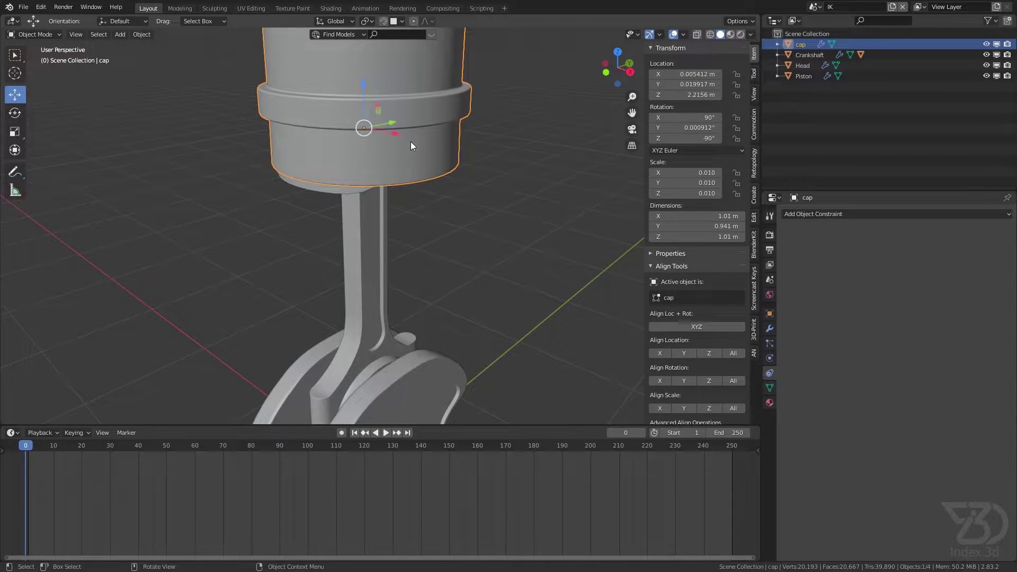
{"action": "left_click", "coordinate": [986, 44]}
{"action": "scroll", "coordinate": [433, 145], "scroll_direction": "down", "scroll_amount": 3}
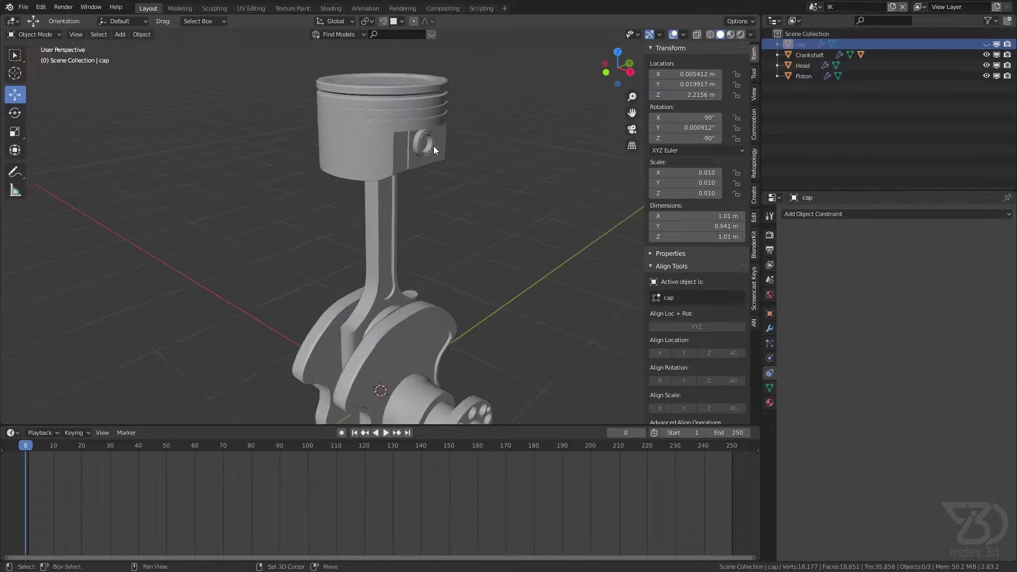
- Snap the 3D cursor to the Head object and add an armature at that point
{"action": "left_click", "coordinate": [397, 192]}
{"action": "middle_click_drag", "start_coordinate": [412, 195], "coordinate": [400, 186]}
{"action": "scroll", "coordinate": [400, 185], "scroll_direction": "down", "scroll_amount": 1}
{"action": "key", "text": "shift+s"}
{"action": "left_click", "coordinate": [427, 306]}
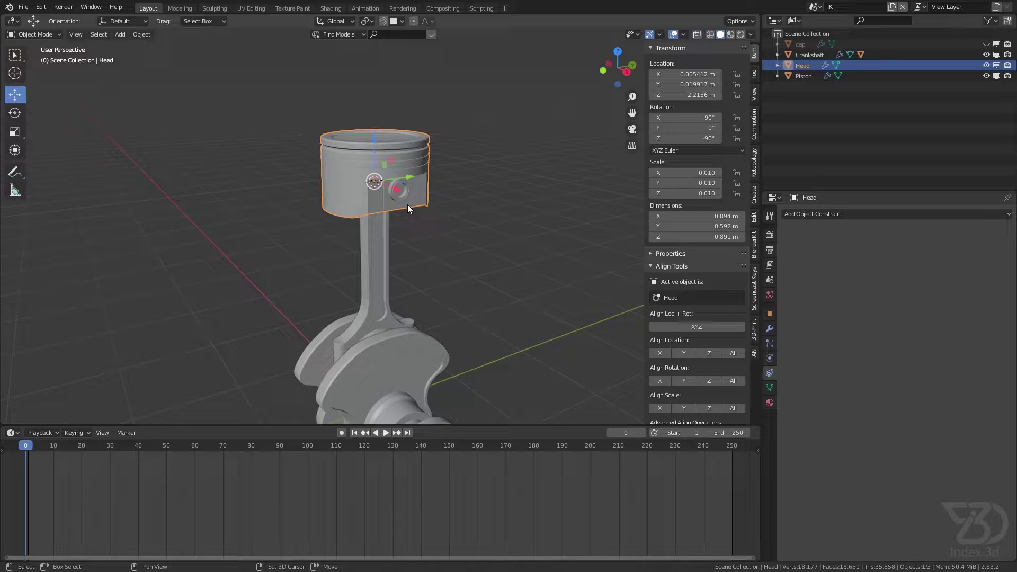
{"action": "key", "text": "shift+a"}
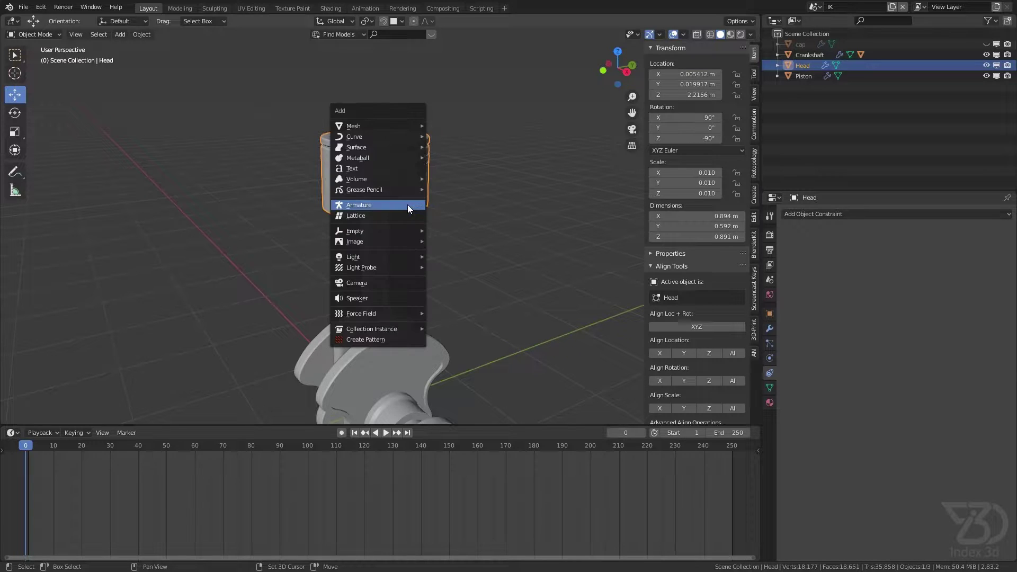
{"action": "left_click", "coordinate": [372, 206]}
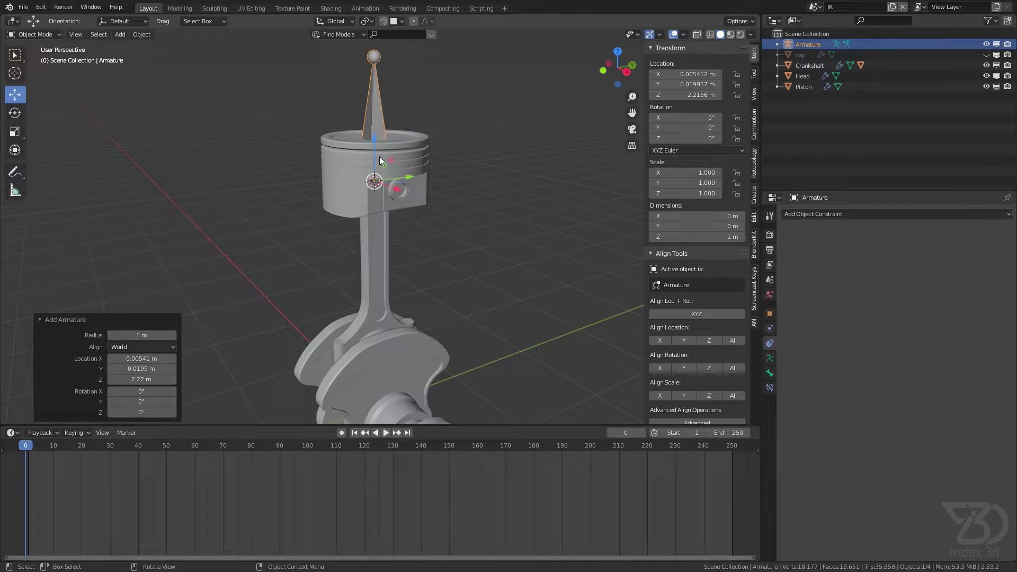
- Rotate the armature 180° about the X axis and apply its rotation
{"action": "type", "text": "rx"}
{"action": "type", "text": "180"}
{"action": "key", "text": "Return"}
{"action": "middle_click_drag", "start_coordinate": [434, 174], "coordinate": [389, 118]}
{"action": "scroll", "coordinate": [392, 191], "scroll_direction": "up", "scroll_amount": 3}
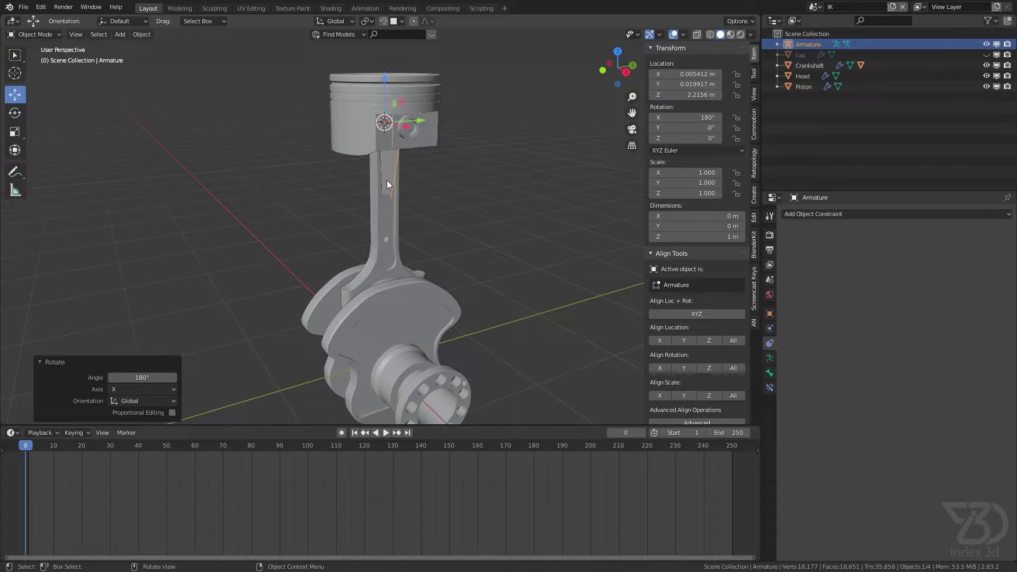
{"action": "key", "text": "ctrl+a"}
{"action": "left_click", "coordinate": [361, 192]}
- Snap the 3D cursor to the origin of the Piston object at the rod's lower end
{"action": "middle_click_drag", "start_coordinate": [380, 189], "coordinate": [386, 236]}
{"action": "left_click", "coordinate": [385, 233]}
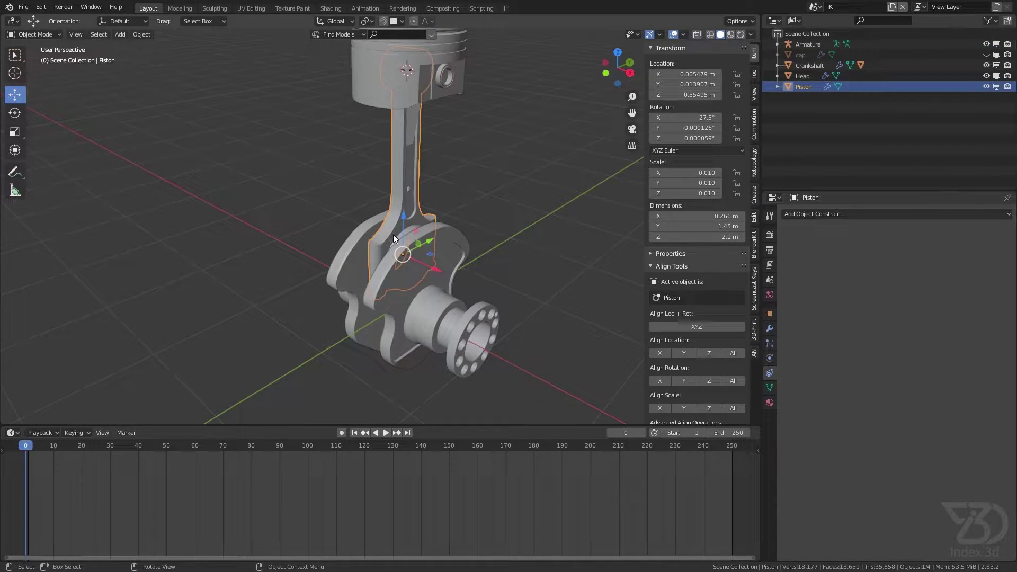
{"action": "key", "text": "shift+s"}
{"action": "key", "text": "shift+s"}
{"action": "left_click", "coordinate": [401, 303]}
- Set the armature to display In Front of the other objects
{"action": "left_click", "coordinate": [412, 132]}
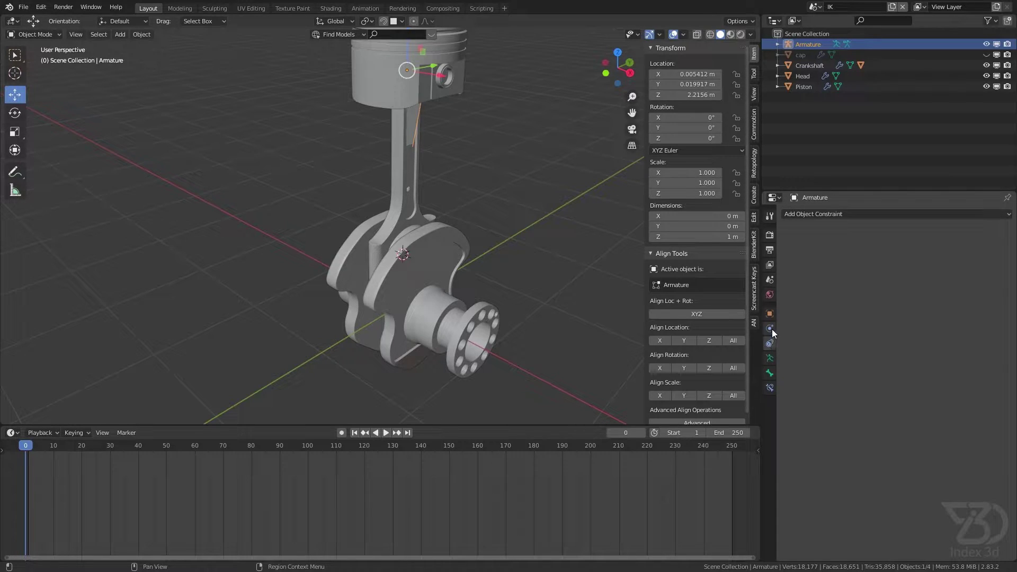
{"action": "left_click", "coordinate": [770, 315]}
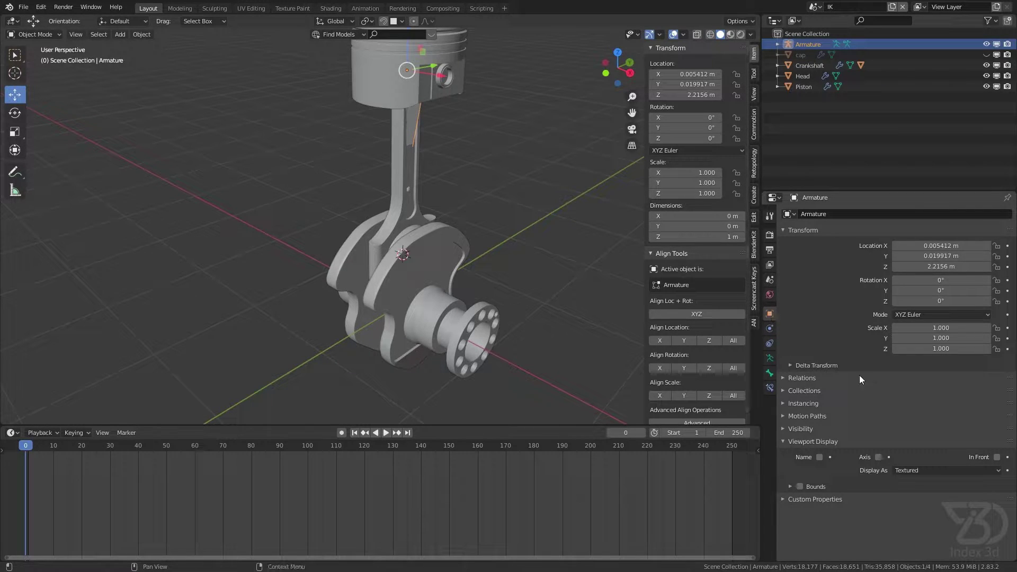
{"action": "left_click", "coordinate": [996, 457]}
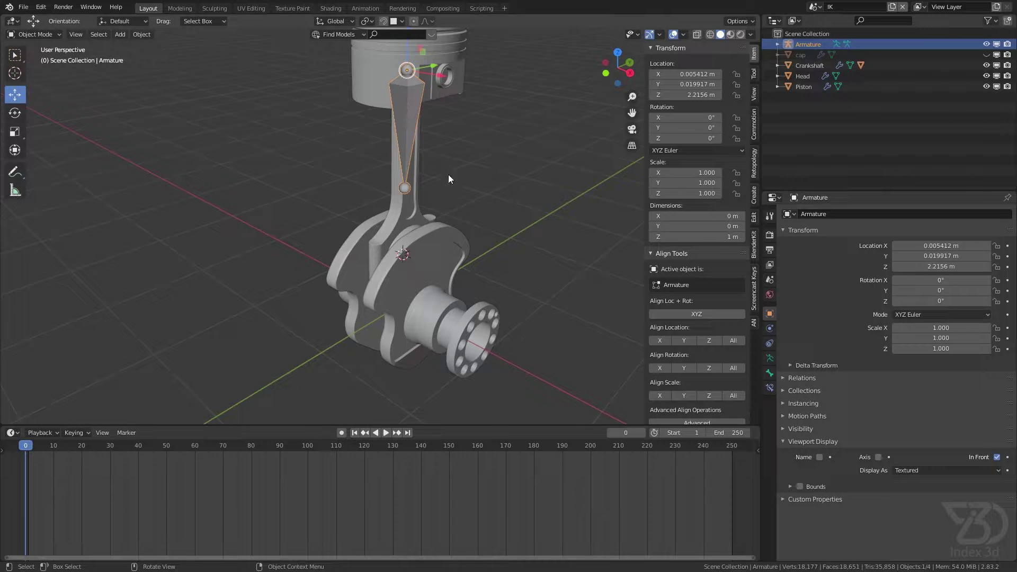
{"action": "middle_click_drag", "start_coordinate": [437, 161], "coordinate": [399, 175]}
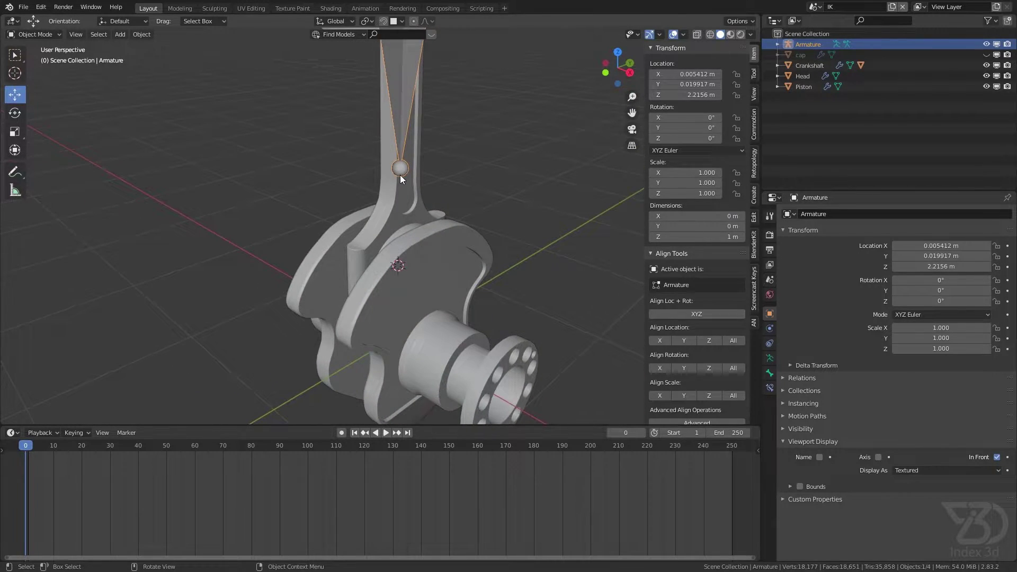
- In the armature's Edit Mode, snap the bone's tail to the 3D cursor at the rod's lower end
{"action": "key", "text": "Tab"}
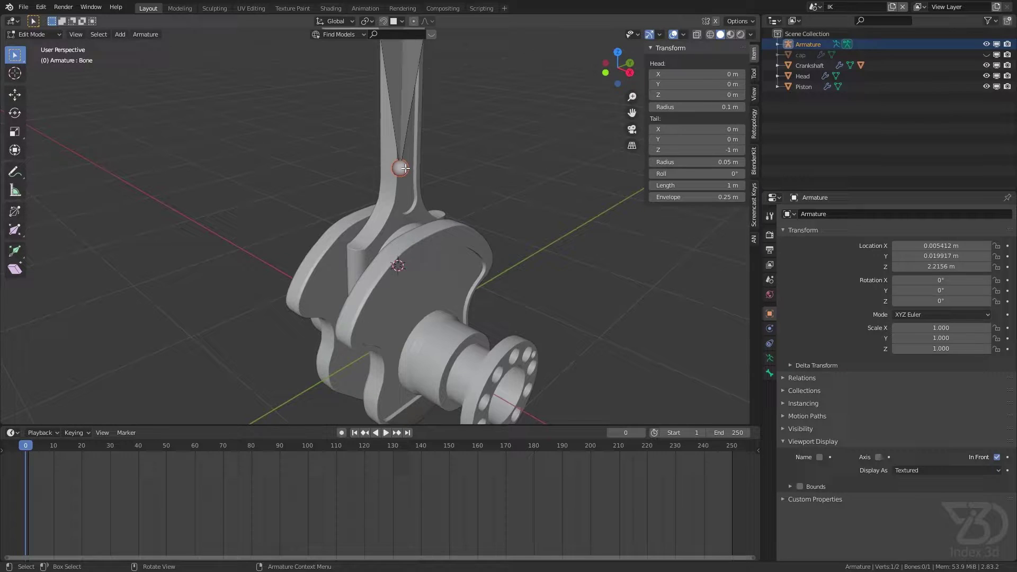
{"action": "scroll", "coordinate": [487, 200], "scroll_direction": "down", "scroll_amount": 1}
{"action": "middle_click_drag", "start_coordinate": [476, 185], "coordinate": [426, 198], "text": "shift"}
{"action": "key", "text": "shift+s"}
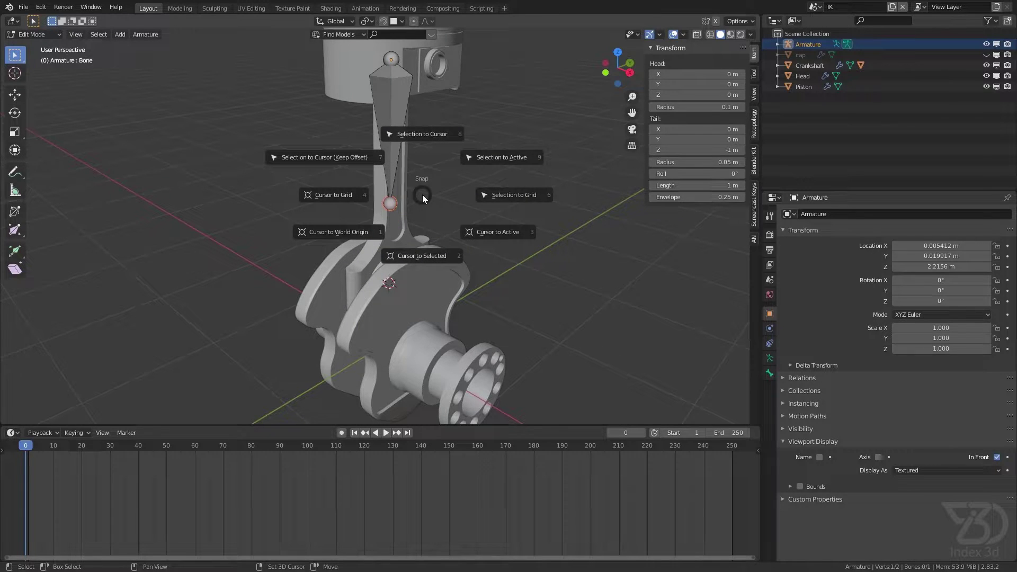
{"action": "left_click", "coordinate": [421, 186]}
{"action": "scroll", "coordinate": [414, 253], "scroll_direction": "down", "scroll_amount": 5}
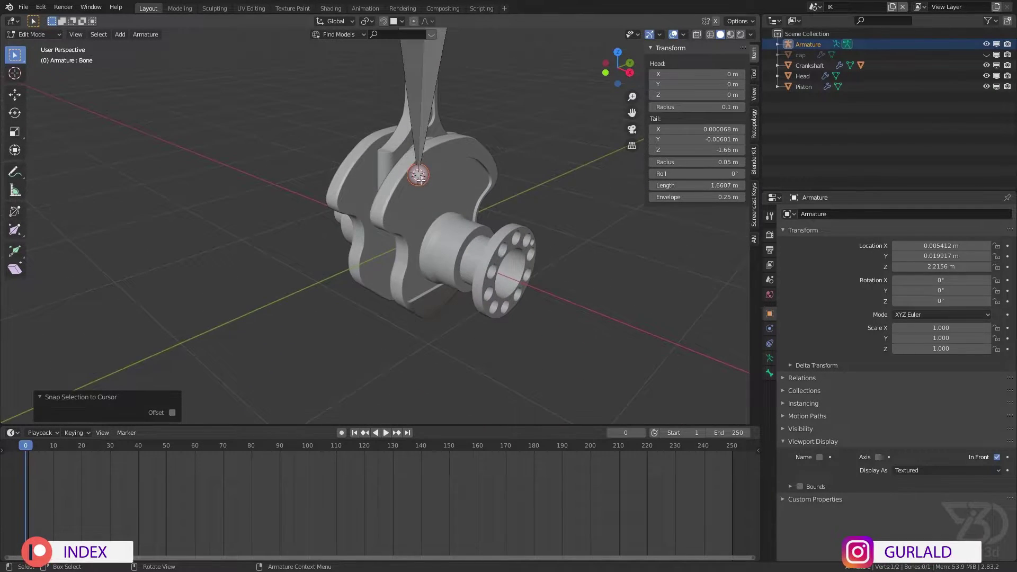
- In the Crankshaft mesh, snap the 3D cursor to the centre of the edge loops around the main journals and return to Object Mode
{"action": "scroll", "coordinate": [420, 206], "scroll_direction": "up", "scroll_amount": 5}
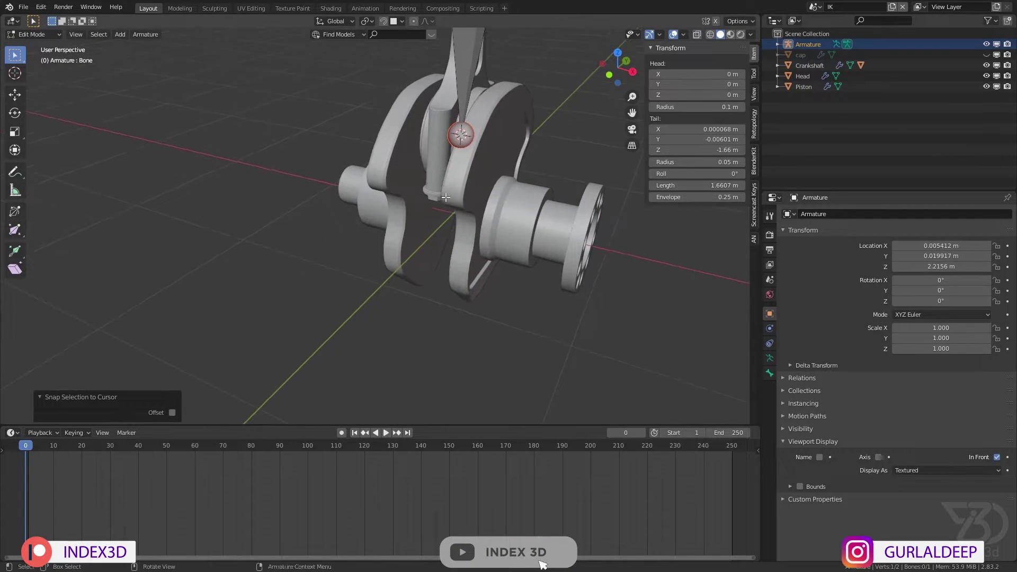
{"action": "middle_click_drag", "start_coordinate": [446, 197], "coordinate": [484, 213]}
{"action": "scroll", "coordinate": [466, 206], "scroll_direction": "up", "scroll_amount": 2}
{"action": "key", "text": "Tab"}
{"action": "left_click", "coordinate": [476, 215]}
{"action": "scroll", "coordinate": [468, 226], "scroll_direction": "down", "scroll_amount": 2}
{"action": "key", "text": "Tab"}
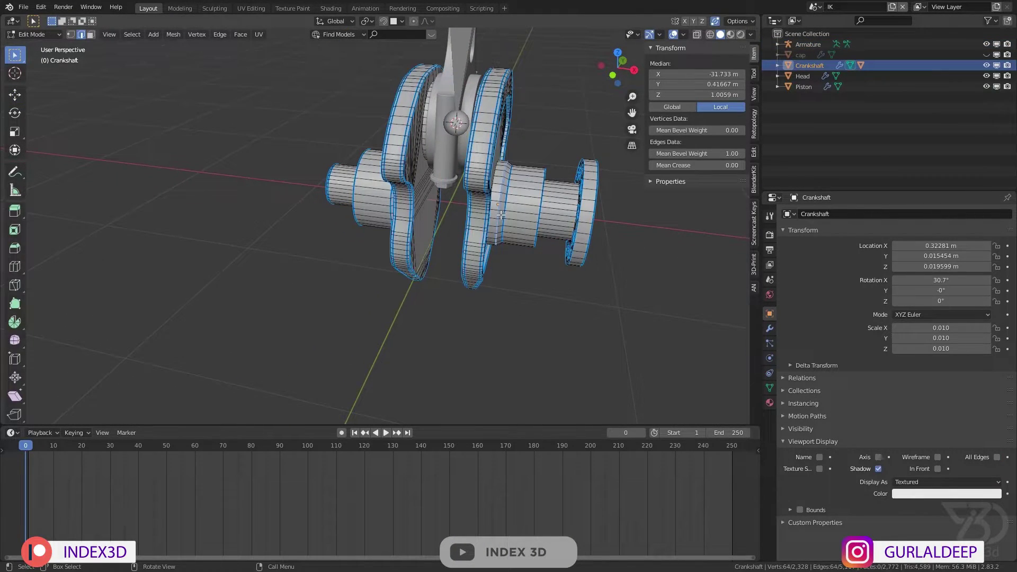
{"action": "scroll", "coordinate": [498, 212], "scroll_direction": "up", "scroll_amount": 3}
{"action": "left_click", "coordinate": [503, 212], "text": "alt"}
{"action": "middle_click_drag", "start_coordinate": [503, 211], "coordinate": [458, 194]}
{"action": "scroll", "coordinate": [424, 190], "scroll_direction": "down", "scroll_amount": 3}
{"action": "scroll", "coordinate": [458, 194], "scroll_direction": "down", "scroll_amount": 1}
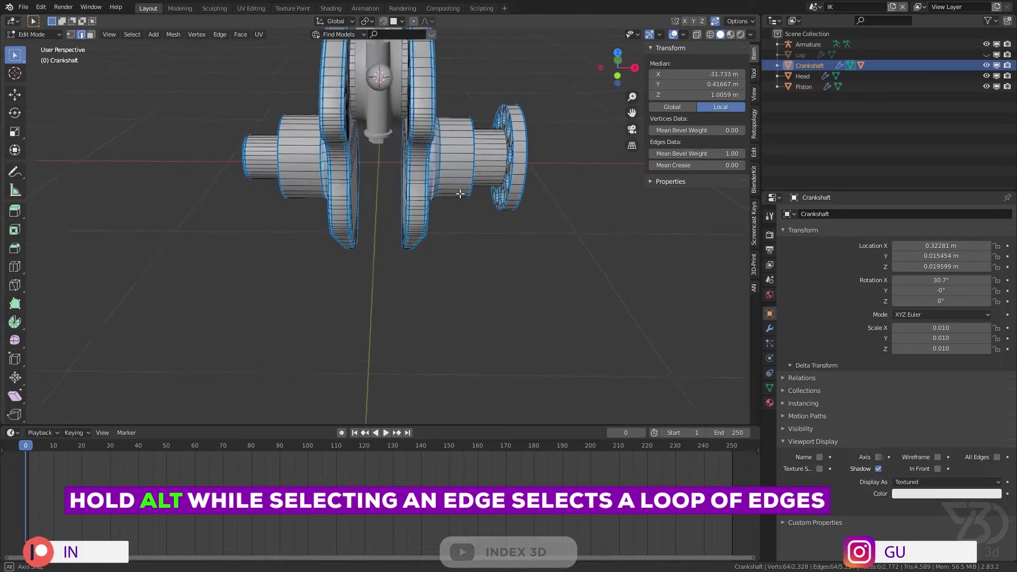
{"action": "key", "text": "shift+s"}
{"action": "left_click", "coordinate": [464, 305]}
{"action": "middle_click_drag", "start_coordinate": [439, 204], "coordinate": [408, 194]}
{"action": "key", "text": "Tab"}
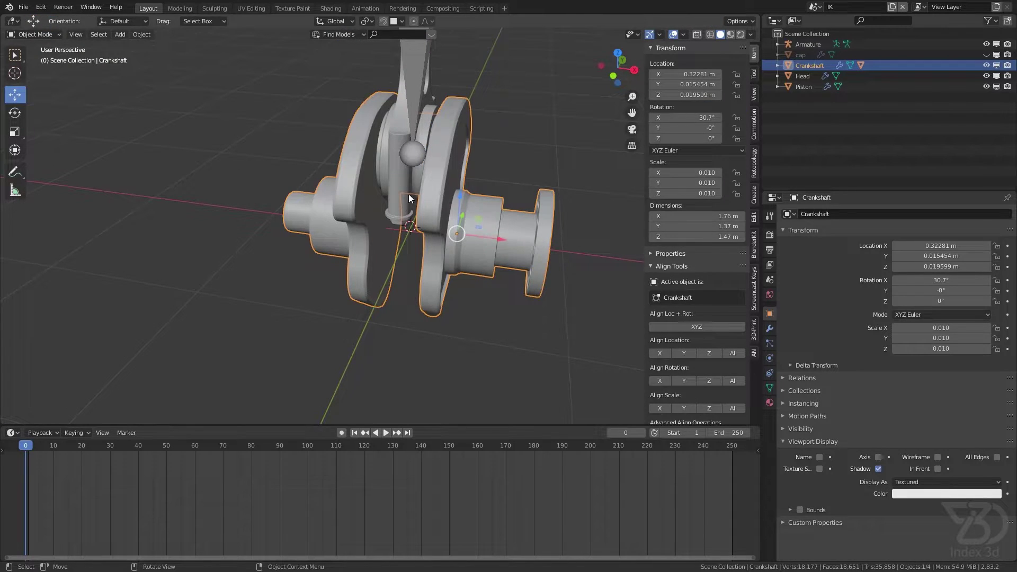
- Extrude a second bone downward along Z from the rod bone's tail and snap its tail to the 3D cursor, about 0.52 m long
{"action": "left_click", "coordinate": [412, 154]}
{"action": "key", "text": "Tab"}
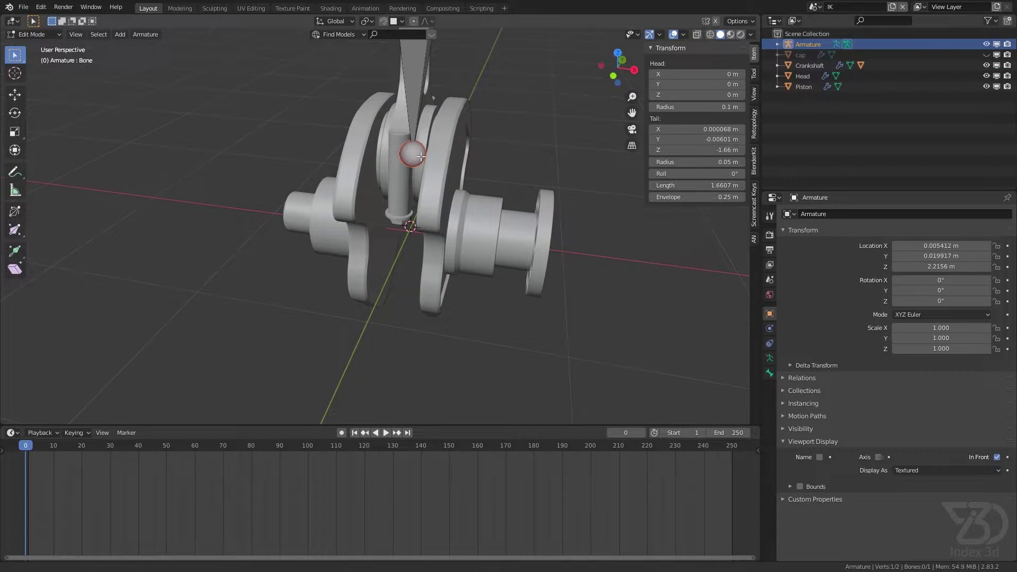
{"action": "middle_click_drag", "start_coordinate": [424, 154], "coordinate": [451, 133], "text": "shift"}
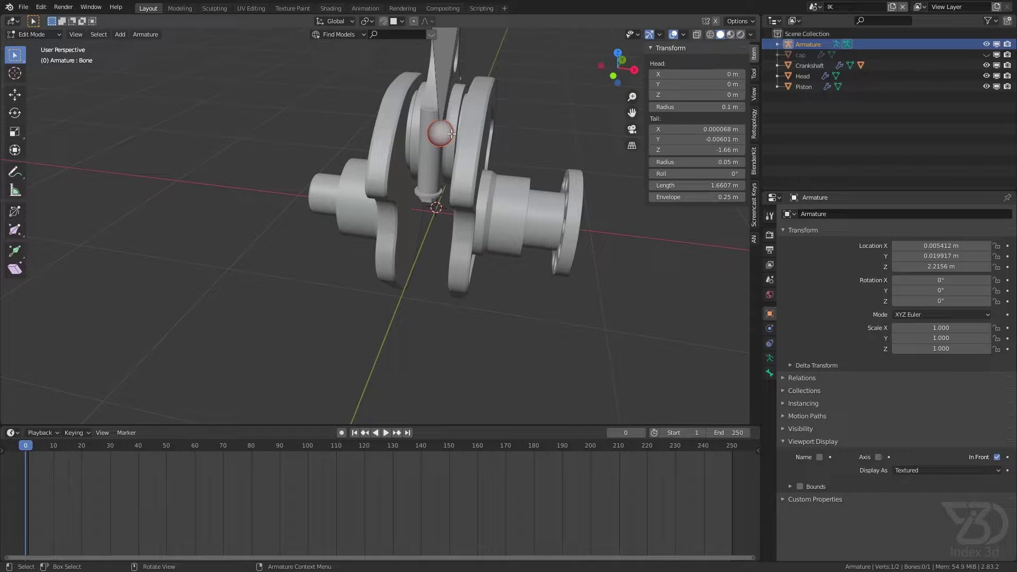
{"action": "key", "text": "e"}
{"action": "key", "text": "z"}
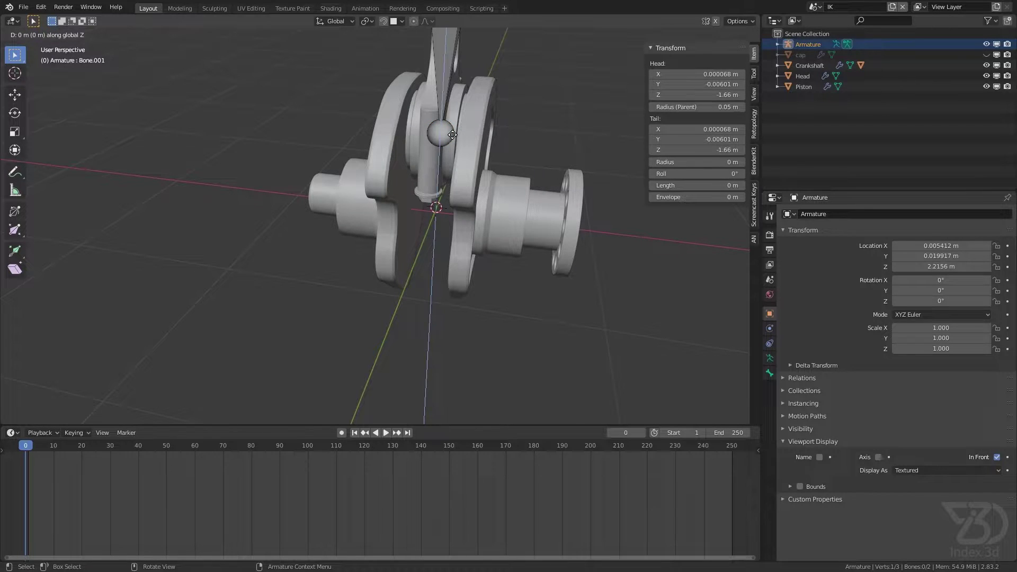
{"action": "left_click", "coordinate": [443, 214]}
{"action": "middle_click_drag", "start_coordinate": [444, 211], "coordinate": [454, 209]}
{"action": "key", "text": "shift+s"}
{"action": "left_click", "coordinate": [452, 151]}
{"action": "scroll", "coordinate": [451, 209], "scroll_direction": "up", "scroll_amount": 3}
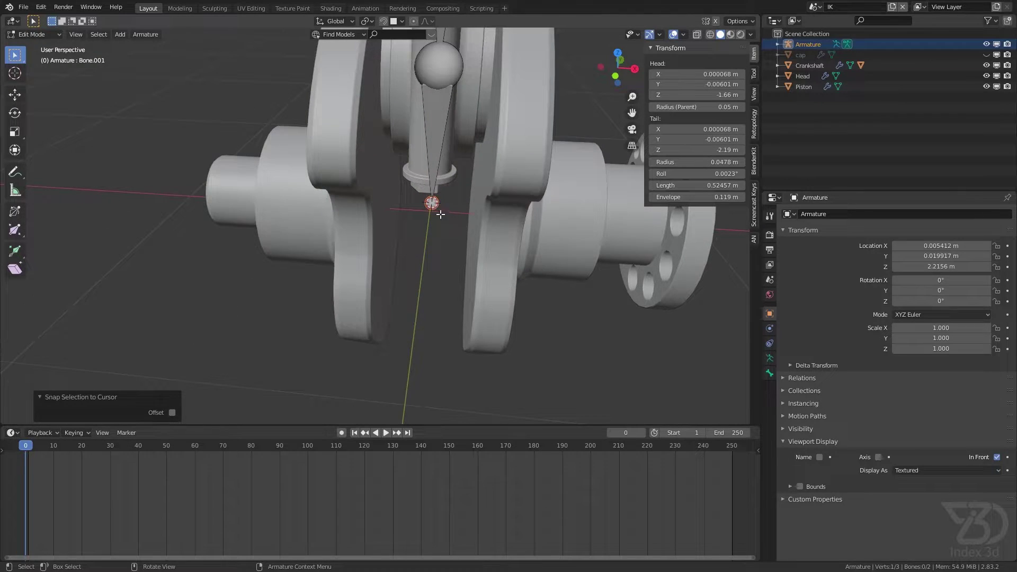
{"action": "scroll", "coordinate": [433, 205], "scroll_direction": "down", "scroll_amount": 4}
- Extrude a bone about 0.86 m upward along Z from the rod bone's head, at the piston head's centre
{"action": "left_click", "coordinate": [428, 199]}
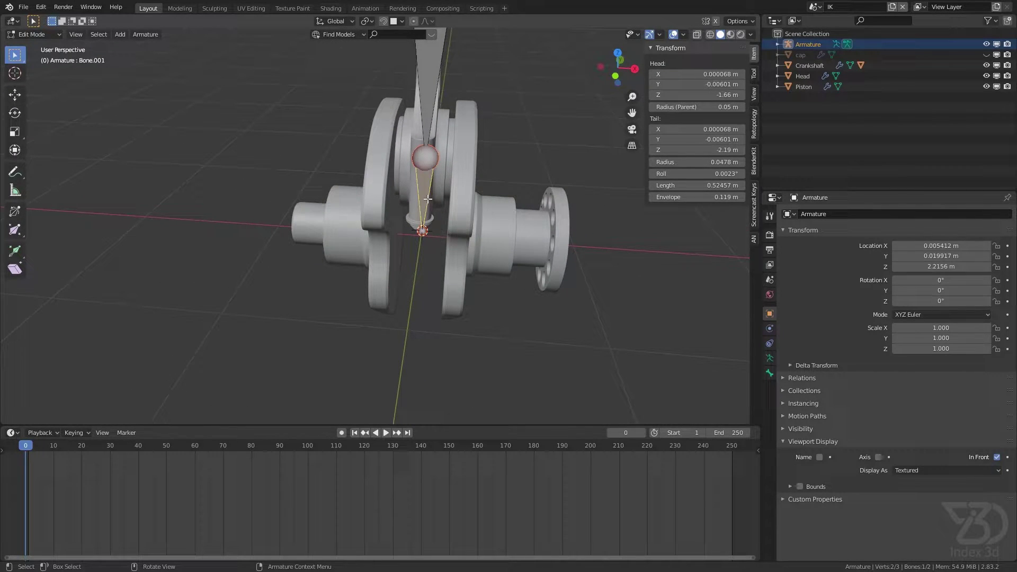
{"action": "middle_click_drag", "start_coordinate": [473, 212], "coordinate": [492, 288]}
{"action": "left_click", "coordinate": [455, 192]}
{"action": "middle_click_drag", "start_coordinate": [462, 180], "coordinate": [337, 237], "text": "shift"}
{"action": "middle_click_drag", "start_coordinate": [372, 142], "coordinate": [401, 284], "text": "shift"}
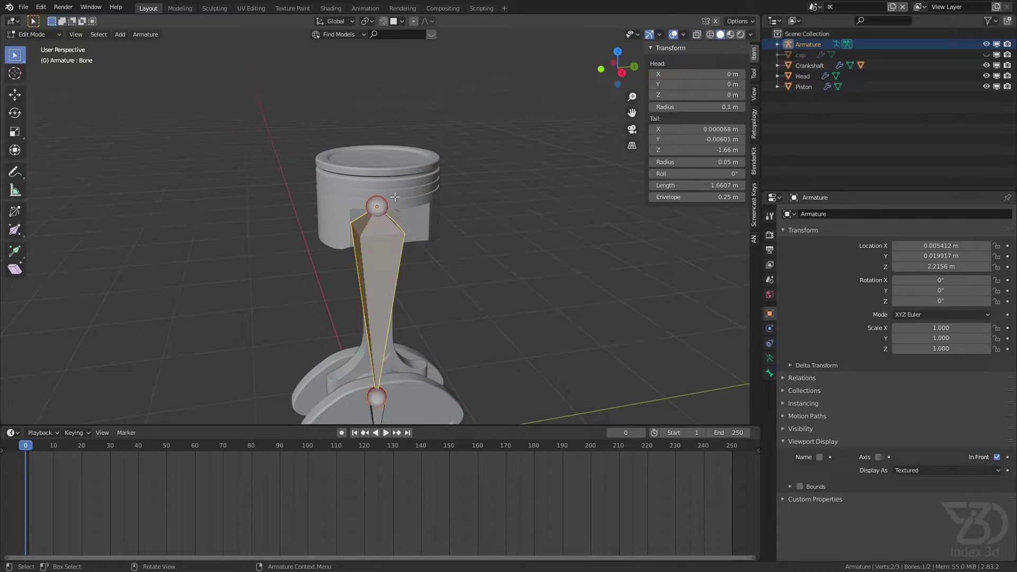
{"action": "left_click", "coordinate": [379, 208]}
{"action": "middle_click_drag", "start_coordinate": [386, 209], "coordinate": [396, 227], "text": "shift"}
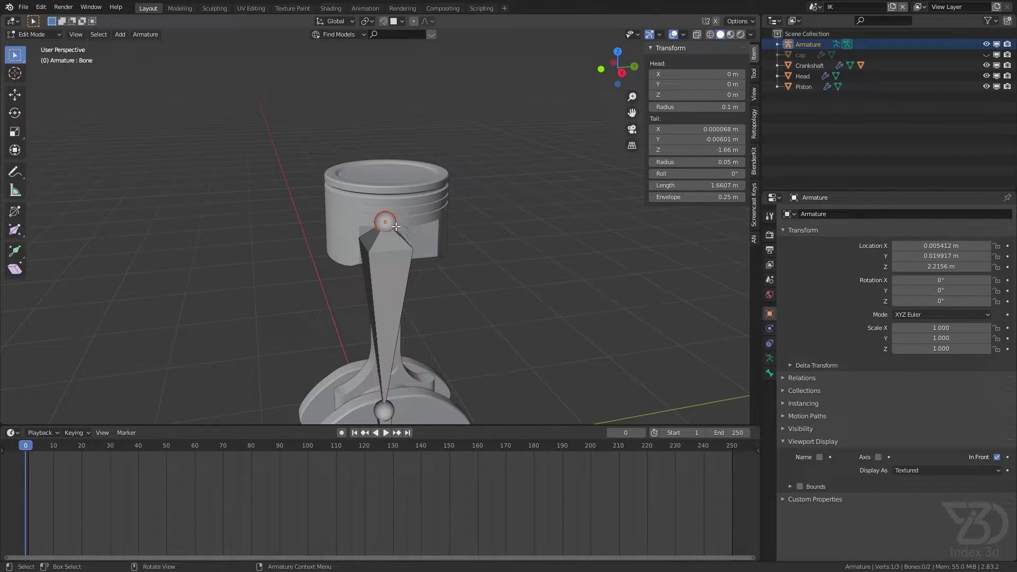
{"action": "key", "text": "e"}
{"action": "key", "text": "z"}
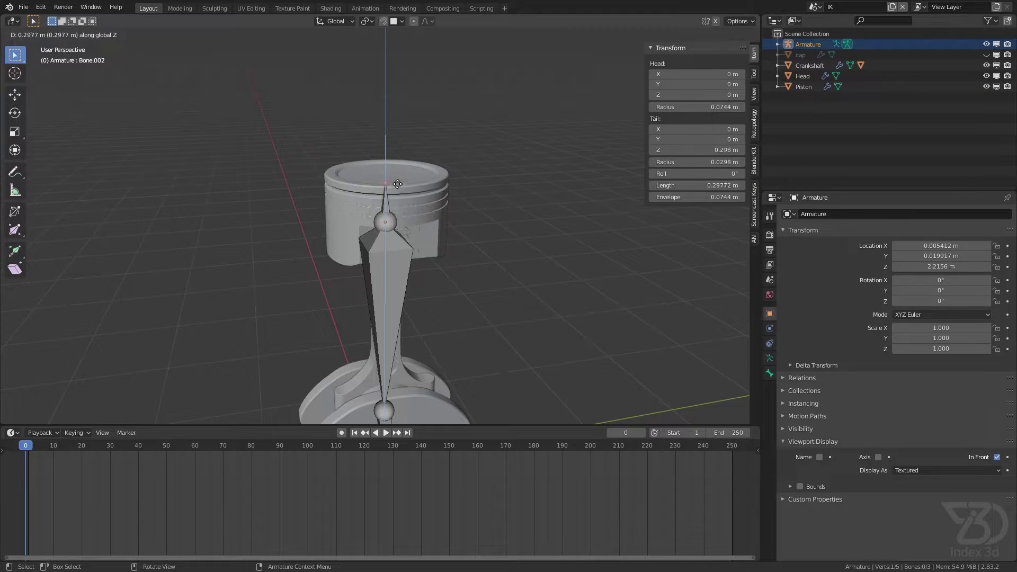
{"action": "left_click", "coordinate": [395, 176]}
- Switch the direction of the bone above the piston head and try moving it
{"action": "left_click", "coordinate": [394, 185]}
{"action": "right_click", "coordinate": [390, 183]}
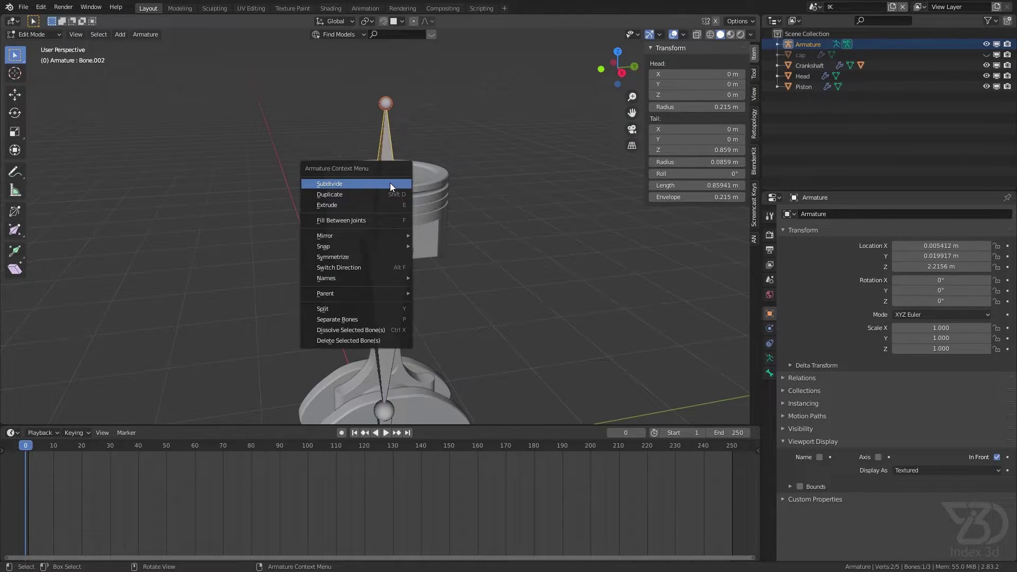
{"action": "left_click", "coordinate": [351, 268]}
{"action": "key", "text": "g"}
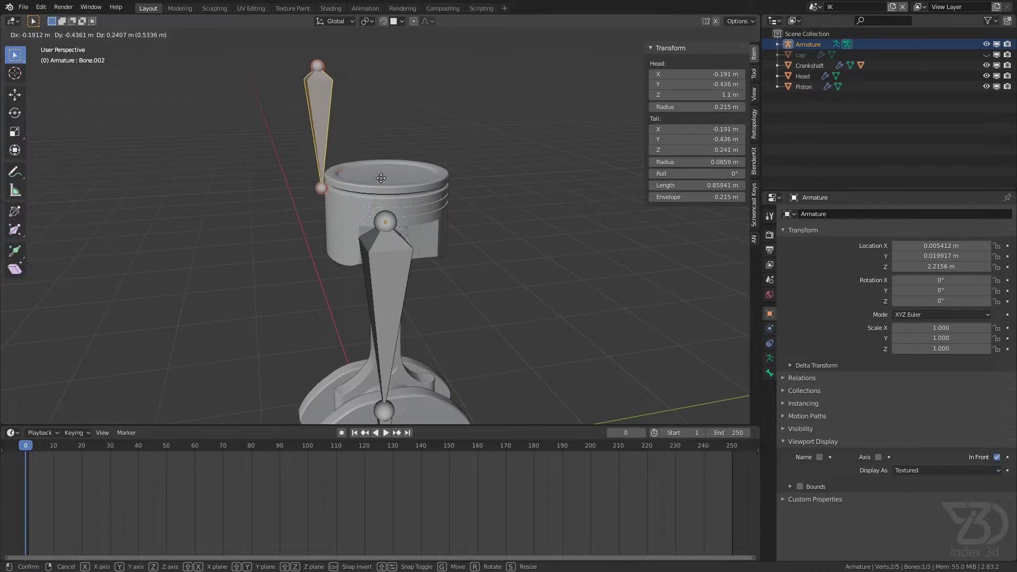
{"action": "right_click", "coordinate": [415, 179]}
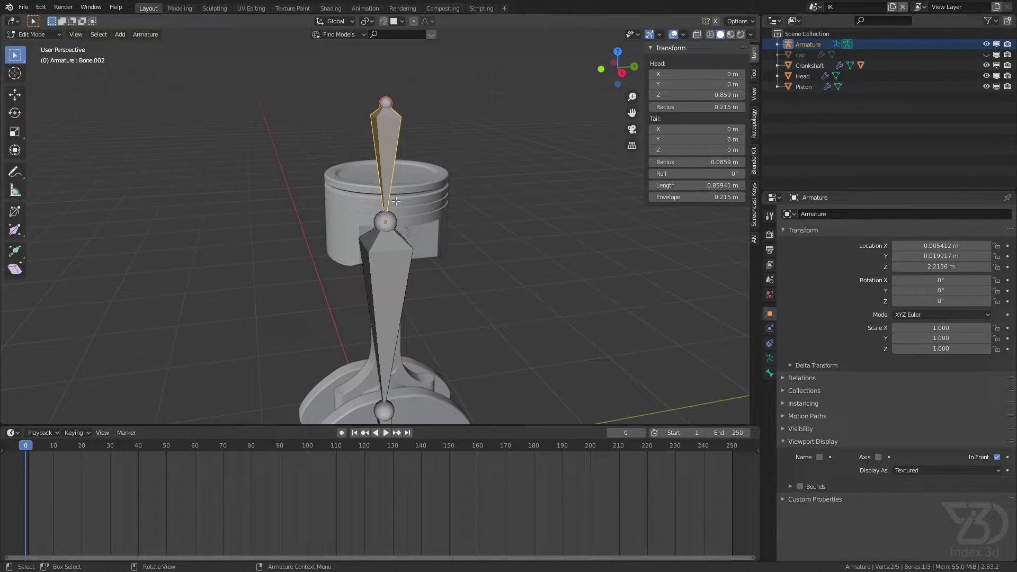
- Parent the connecting-rod bone to the bone above the piston head, using the Connected option
{"action": "left_click", "coordinate": [395, 259]}
{"action": "left_click", "coordinate": [390, 156]}
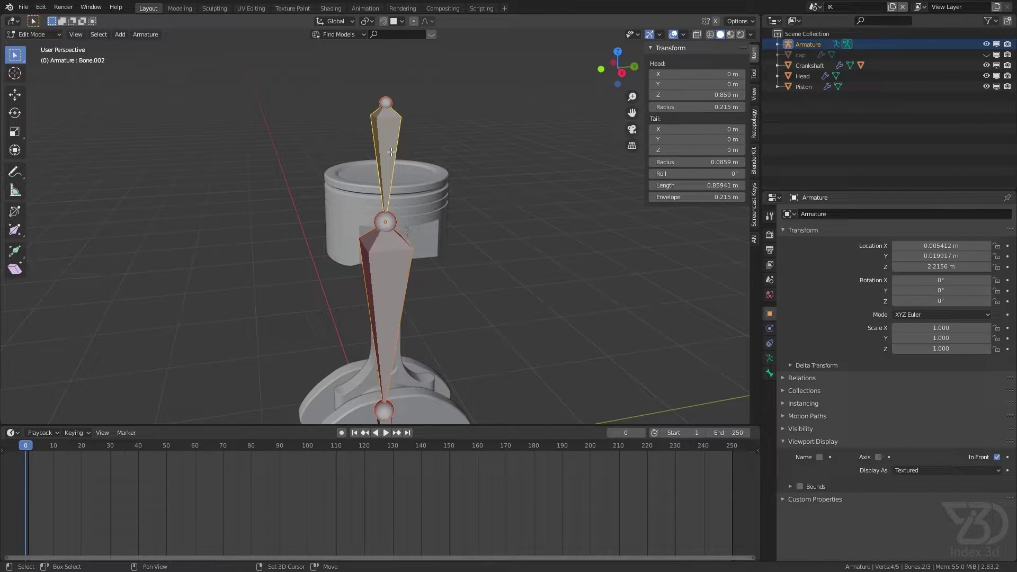
{"action": "key", "text": "ctrl+p"}
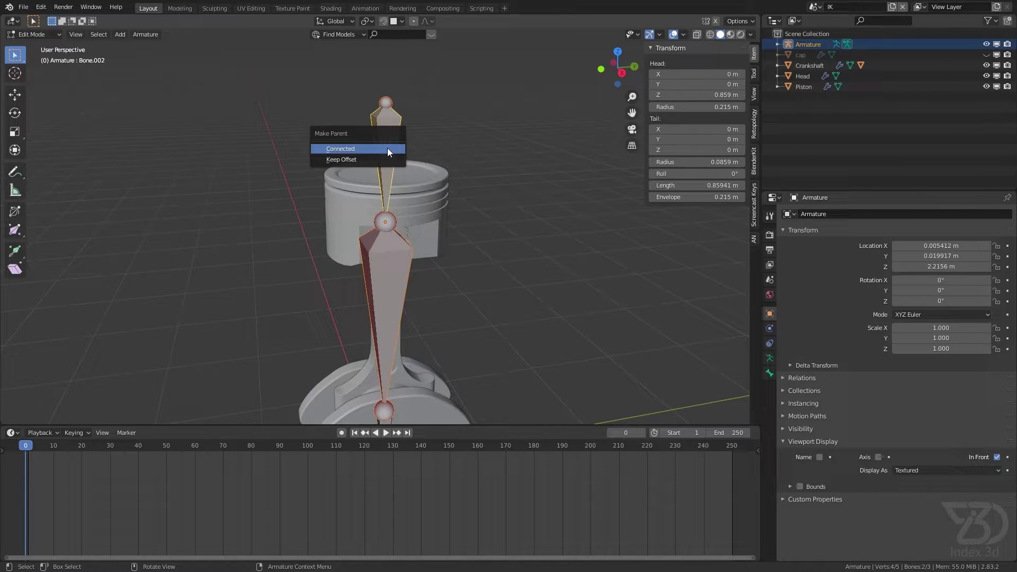
{"action": "left_click", "coordinate": [344, 150]}
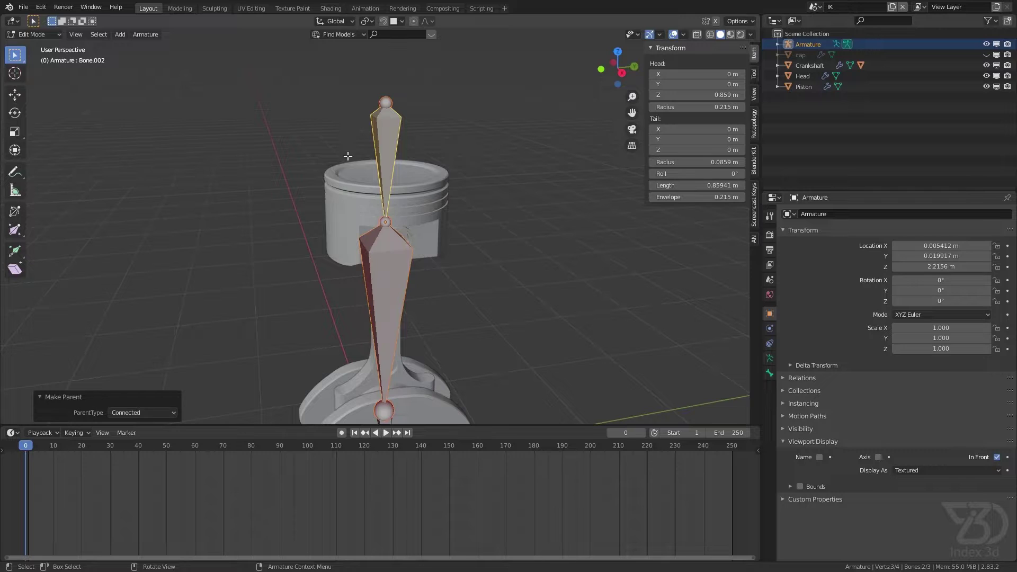
- Try moving the bone above the piston head to test its connection to the connecting-rod bone
{"action": "left_click", "coordinate": [405, 166]}
{"action": "key", "text": "g"}
{"action": "right_click", "coordinate": [426, 167]}
- Detach the short crankshaft bone from the connecting-rod bone using Clear Parent, and save the file
{"action": "scroll", "coordinate": [397, 297], "scroll_direction": "down", "scroll_amount": 3}
{"action": "middle_click_drag", "start_coordinate": [394, 355], "coordinate": [393, 232], "text": "shift"}
{"action": "scroll", "coordinate": [391, 223], "scroll_direction": "up", "scroll_amount": 4}
{"action": "left_click", "coordinate": [391, 223]}
{"action": "scroll", "coordinate": [393, 232], "scroll_direction": "up", "scroll_amount": 2}
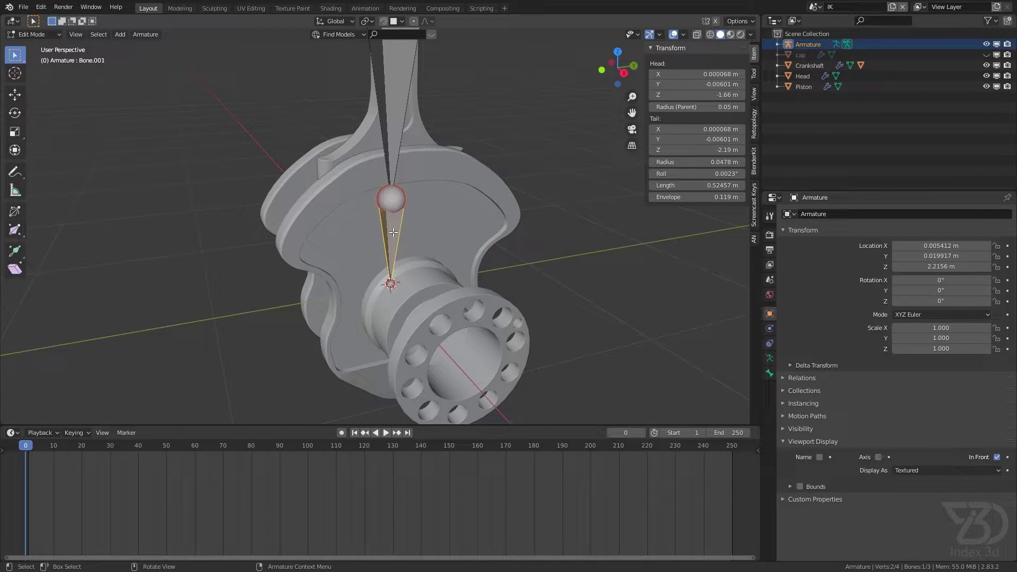
{"action": "right_click", "coordinate": [396, 232]}
{"action": "key", "text": "alt+p"}
{"action": "left_click", "coordinate": [386, 221]}
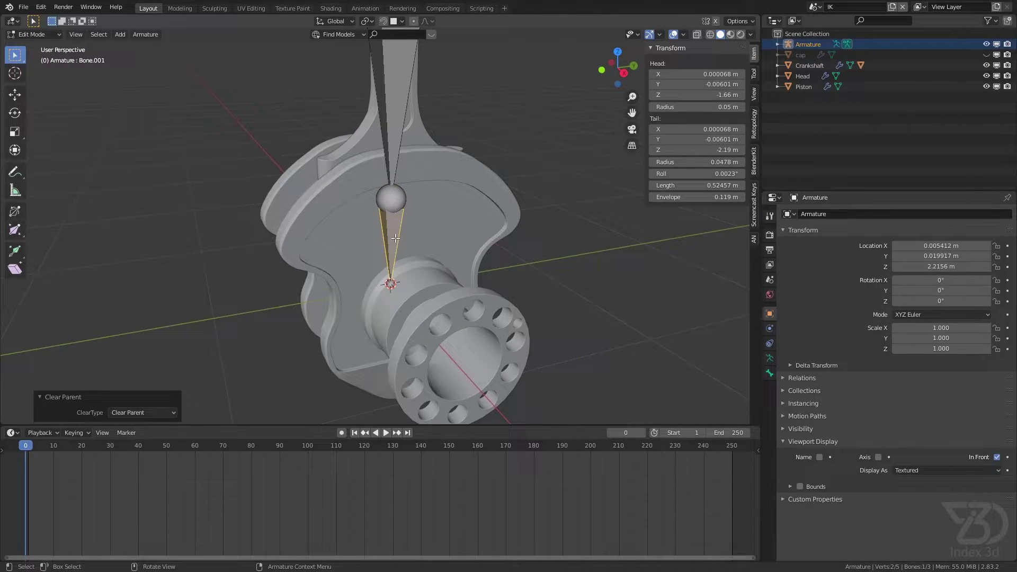
{"action": "key", "text": "g"}
{"action": "right_click", "coordinate": [303, 229]}
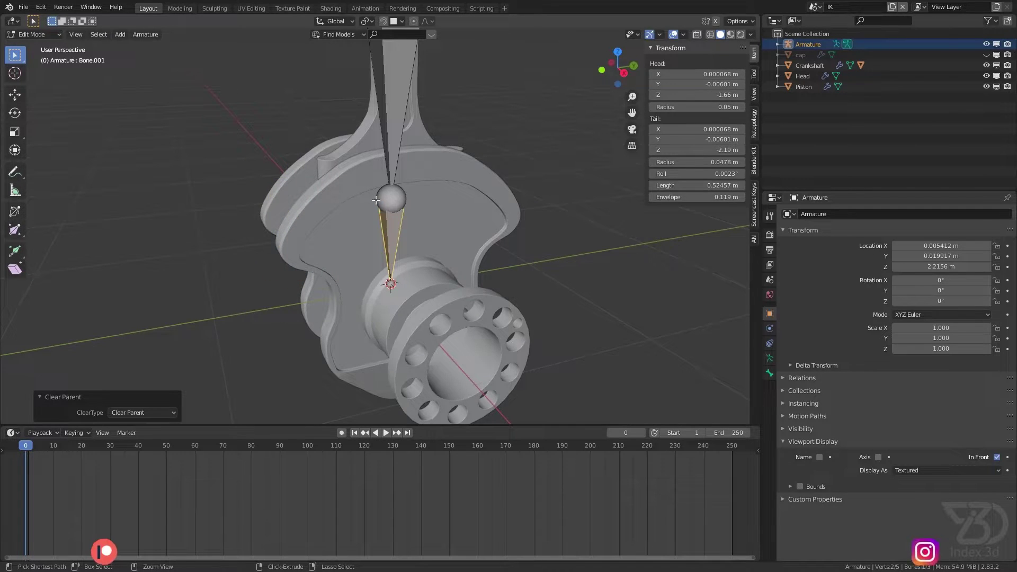
{"action": "key", "text": "ctrl+s"}
- In front view, lower the upper joint of the bone above the piston head along Z to about 0.386 m
{"action": "scroll", "coordinate": [369, 193], "scroll_direction": "down", "scroll_amount": 3}
{"action": "middle_click_drag", "start_coordinate": [368, 114], "coordinate": [374, 294], "text": "shift"}
{"action": "scroll", "coordinate": [394, 170], "scroll_direction": "up", "scroll_amount": 1}
{"action": "scroll", "coordinate": [394, 170], "scroll_direction": "up", "scroll_amount": 1}
{"action": "left_click", "coordinate": [388, 115]}
{"action": "mouse_move", "coordinate": [394, 152]}
{"action": "middle_mouse_down", "text": "shift"}
{"action": "mouse_move", "coordinate": [401, 186]}
{"action": "mouse_move", "coordinate": [422, 170]}
{"action": "mouse_move", "coordinate": [401, 162]}
{"action": "middle_mouse_up", "text": "shift"}
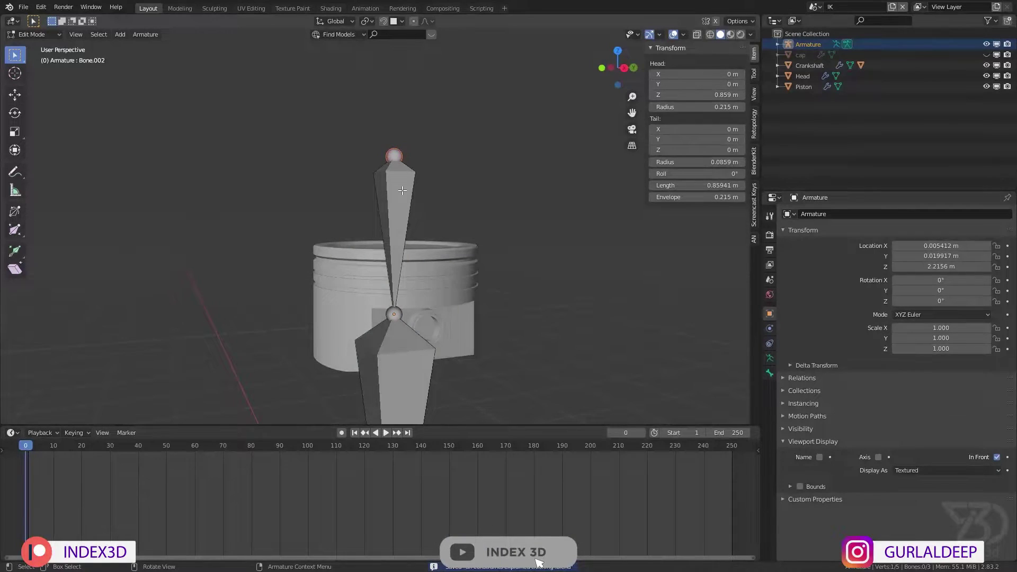
{"action": "key", "text": "KP_1"}
{"action": "key", "text": "g"}
{"action": "key", "text": "z"}
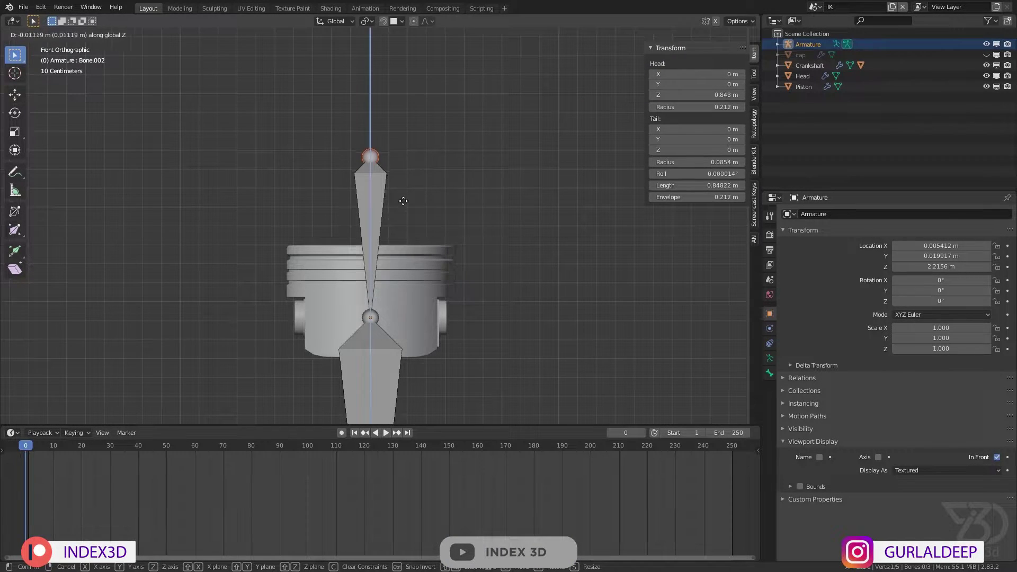
{"action": "left_click", "coordinate": [396, 281]}
- Extrude a bone about 0.48 m upward along Z from the piston bone's upper joint and switch its direction
{"action": "middle_click_drag", "start_coordinate": [387, 264], "coordinate": [381, 260], "text": "shift"}
{"action": "key", "text": "e"}
{"action": "key", "text": "z"}
{"action": "left_click", "coordinate": [382, 164]}
{"action": "right_click", "coordinate": [369, 206]}
{"action": "left_click", "coordinate": [347, 204]}
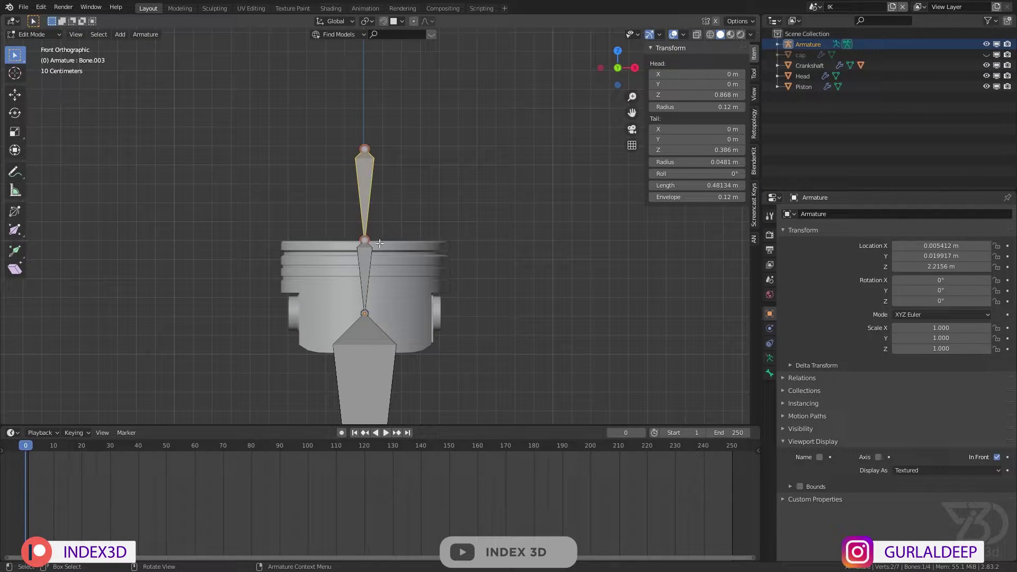
- Parent the short bone in the piston head to the new top bone using the Connected option, and save the file
{"action": "left_click", "coordinate": [365, 263]}
{"action": "left_click", "coordinate": [368, 204], "text": "shift"}
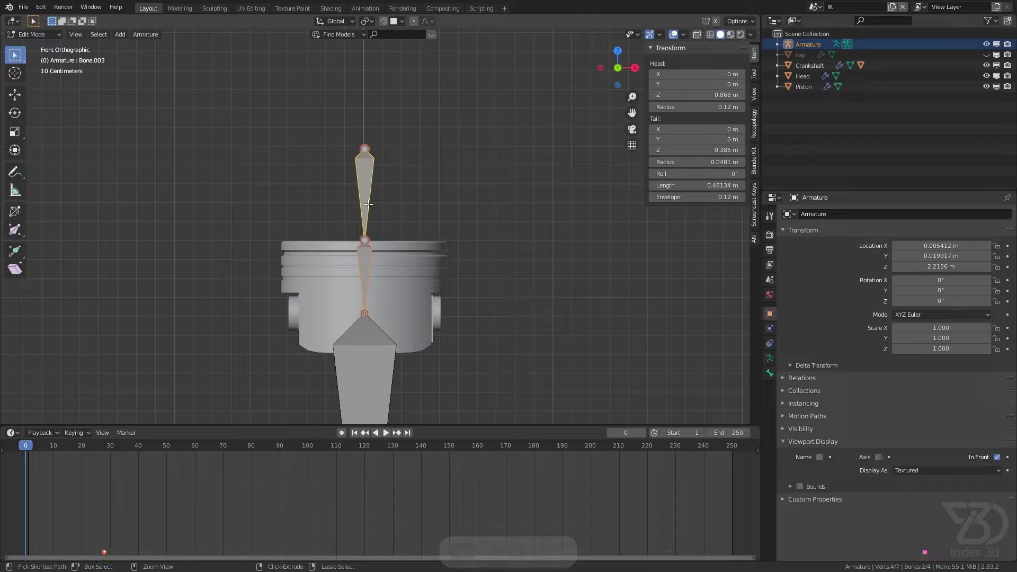
{"action": "key", "text": "ctrl+p"}
{"action": "left_click", "coordinate": [364, 200]}
{"action": "key", "text": "ctrl+s"}
{"action": "middle_click_drag", "start_coordinate": [377, 211], "coordinate": [398, 233]}
{"action": "key", "text": "ctrl+s"}
{"action": "key", "text": "ctrl+s"}
- Parent the Head mesh to the short bone inside the piston head in Pose Mode using the Bone option, and save
{"action": "middle_click_drag", "start_coordinate": [387, 106], "coordinate": [394, 188], "text": "shift"}
{"action": "key", "text": "KP_1"}
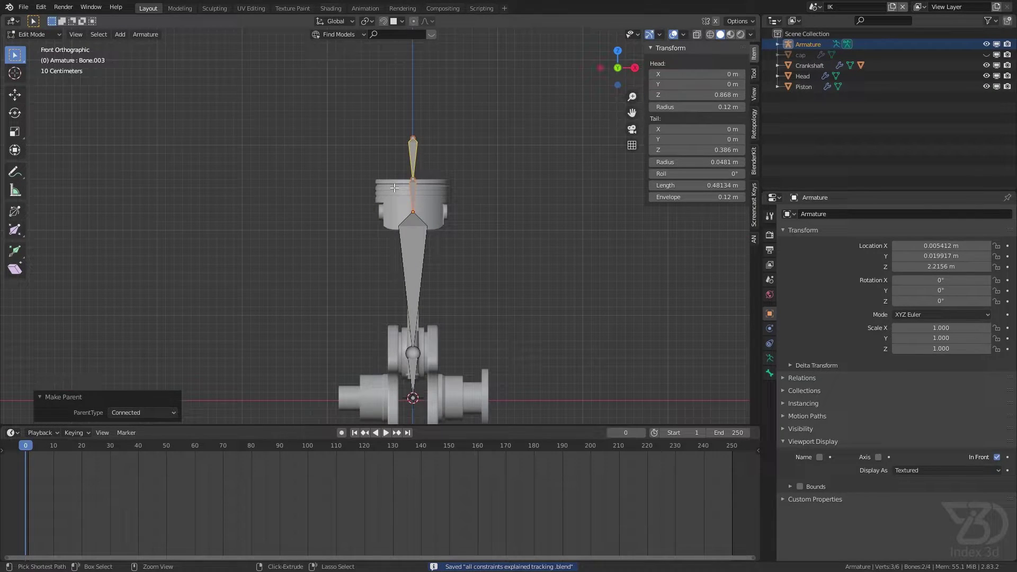
{"action": "left_click", "coordinate": [33, 34]}
{"action": "left_click", "coordinate": [38, 47]}
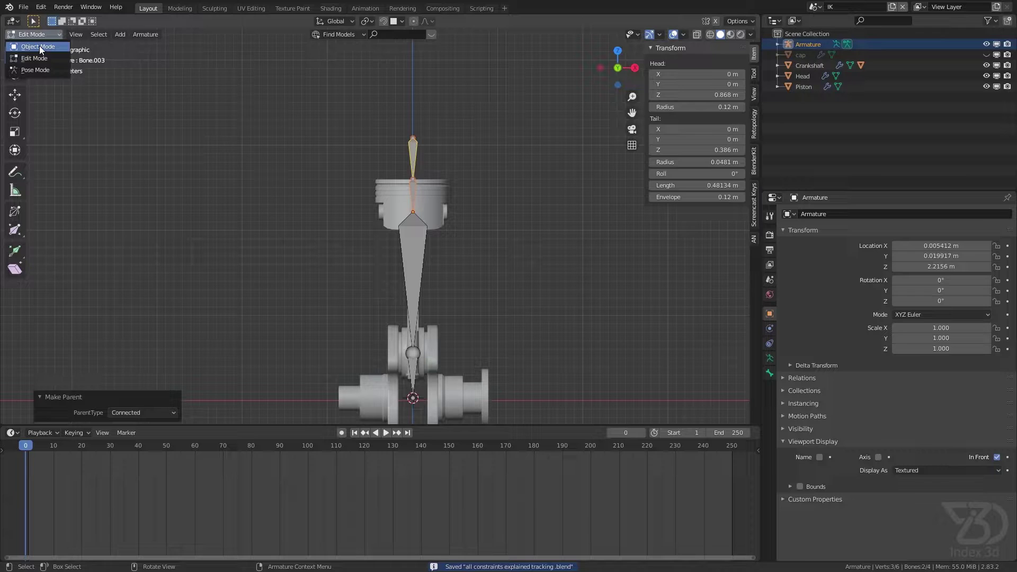
{"action": "middle_click_drag", "start_coordinate": [455, 196], "coordinate": [400, 230], "text": "shift"}
{"action": "scroll", "coordinate": [402, 231], "scroll_direction": "up", "scroll_amount": 4}
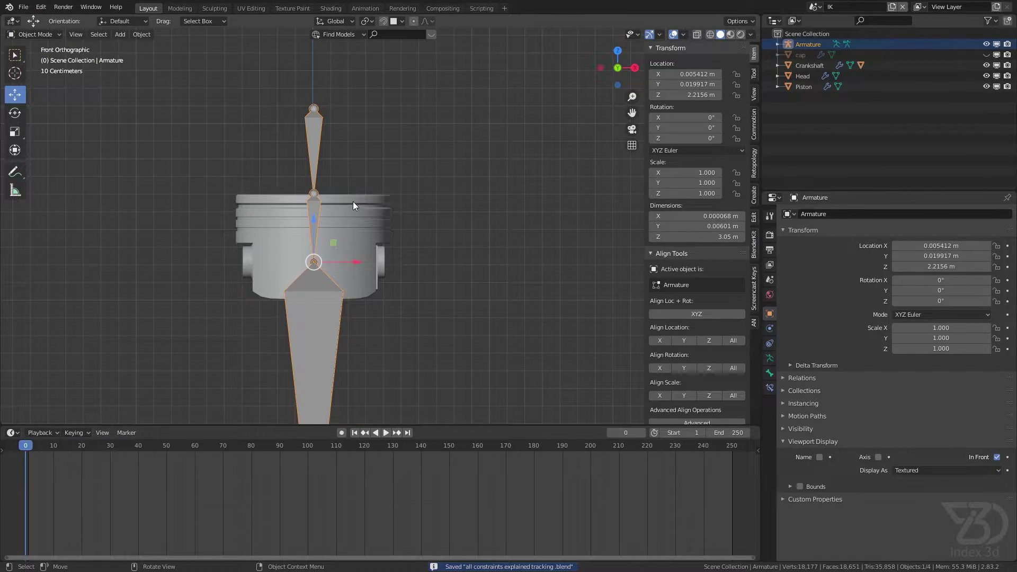
{"action": "left_click", "coordinate": [374, 211]}
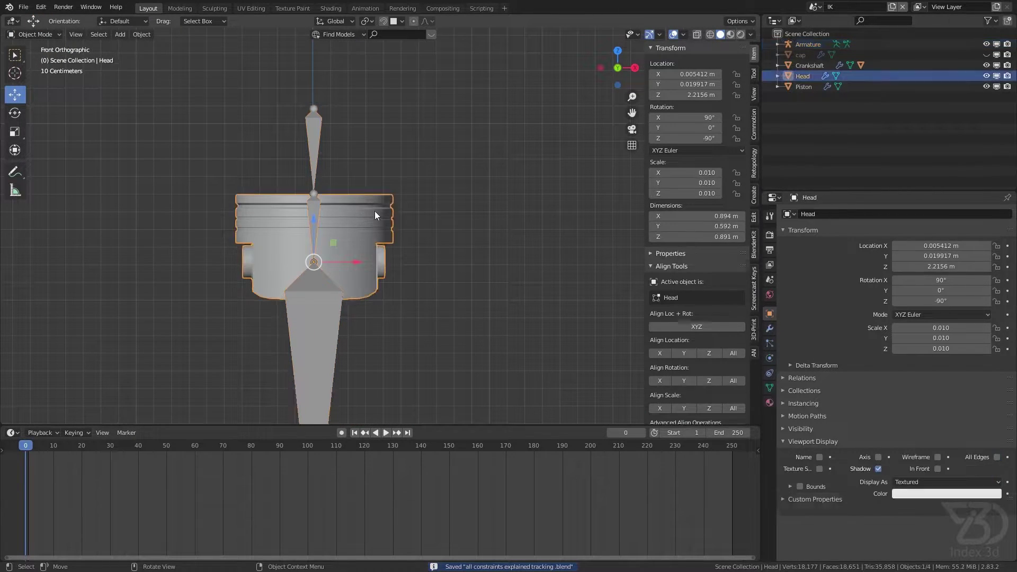
{"action": "left_click", "coordinate": [316, 201], "text": "shift"}
{"action": "left_click", "coordinate": [35, 34]}
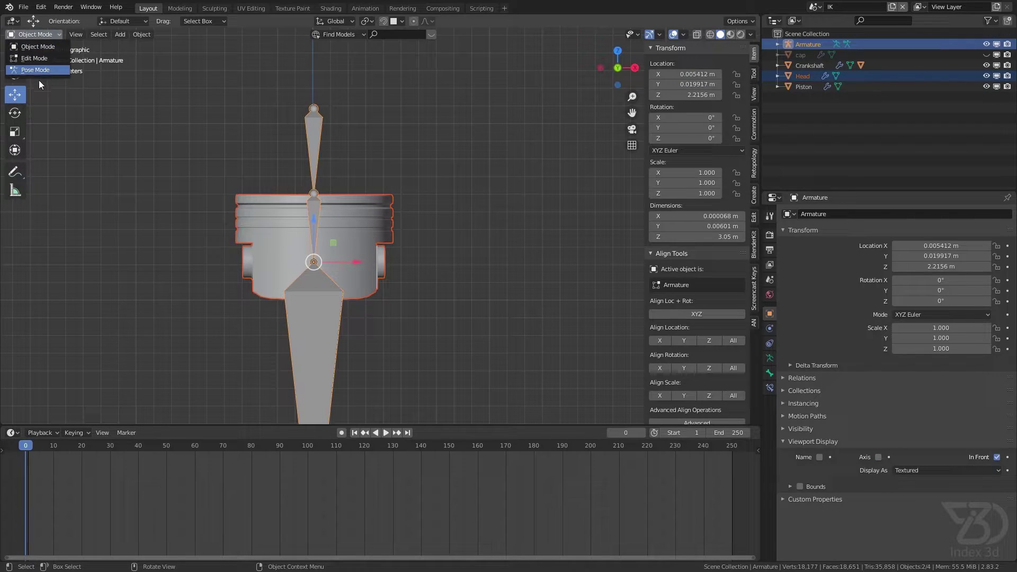
{"action": "left_click", "coordinate": [39, 70]}
{"action": "left_click", "coordinate": [311, 205]}
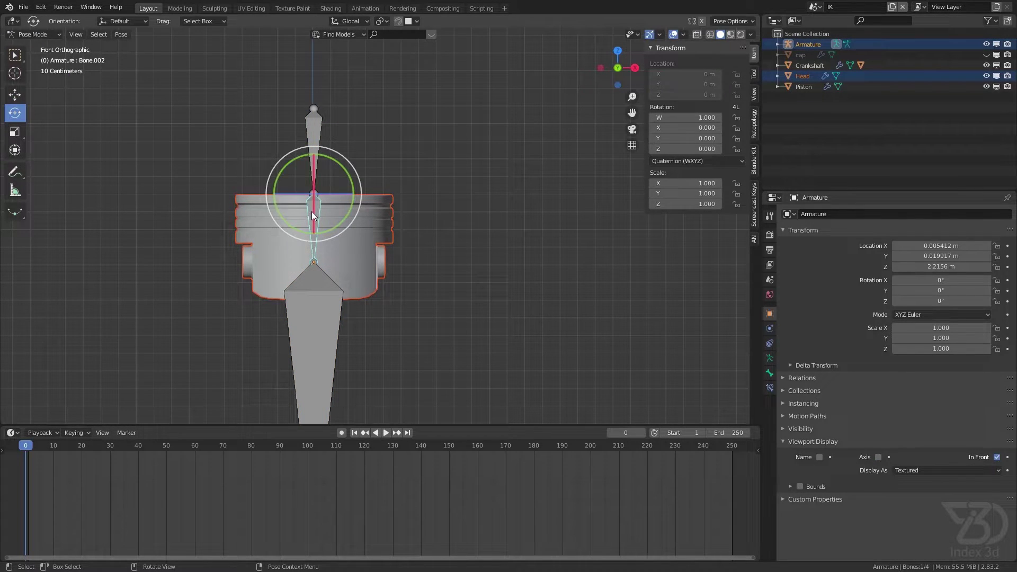
{"action": "key", "text": "ctrl+p"}
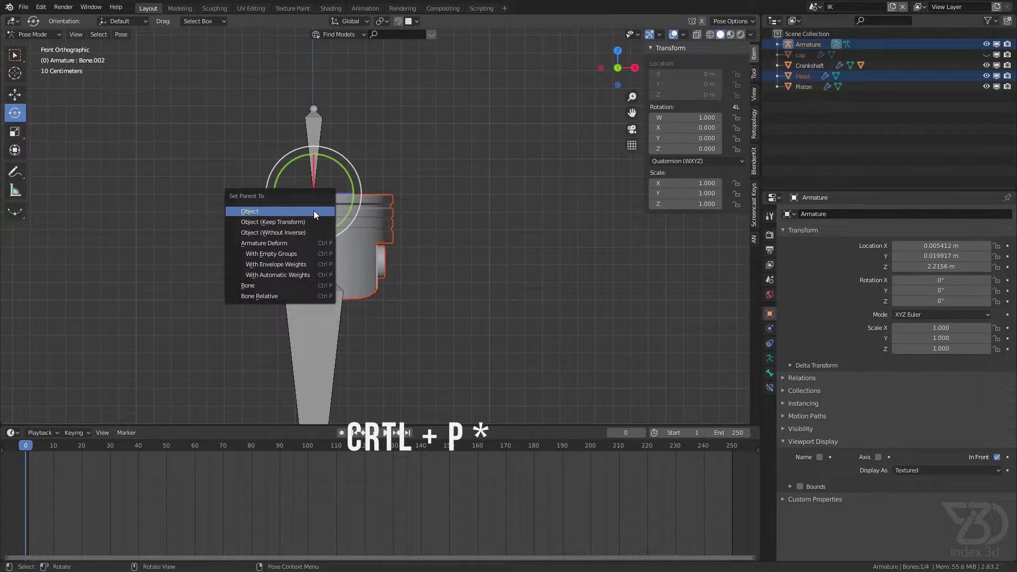
{"action": "left_click", "coordinate": [284, 285]}
{"action": "key", "text": "ctrl+s"}
- Parent the connecting-rod mesh, named Piston, to the long rod bone in Pose Mode using the Bone option, and save
{"action": "left_click", "coordinate": [37, 35]}
{"action": "left_click", "coordinate": [42, 46]}
{"action": "middle_click_drag", "start_coordinate": [228, 116], "coordinate": [384, 243]}
{"action": "scroll", "coordinate": [384, 244], "scroll_direction": "up", "scroll_amount": 3}
{"action": "left_click", "coordinate": [333, 277]}
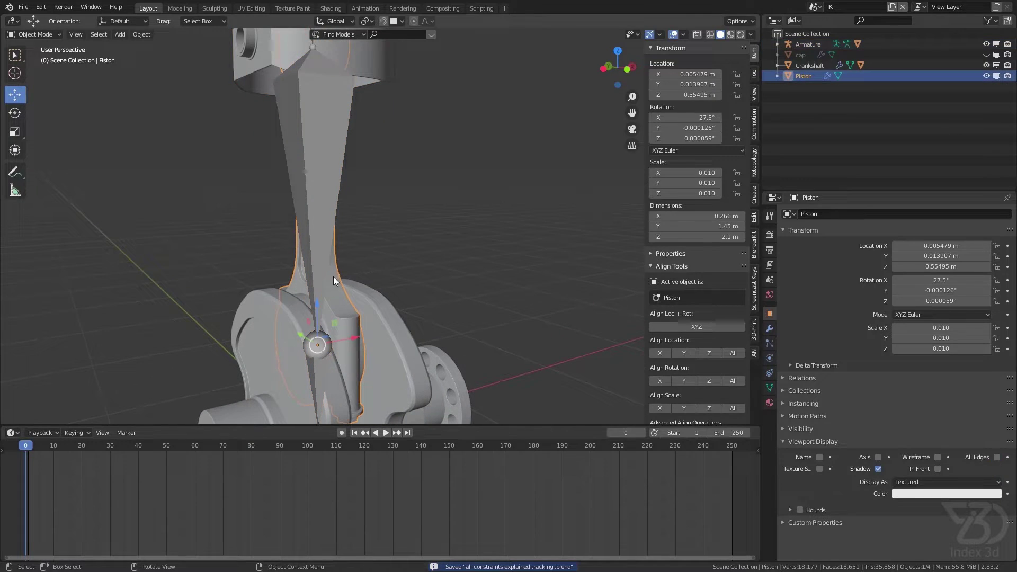
{"action": "left_click", "coordinate": [42, 37]}
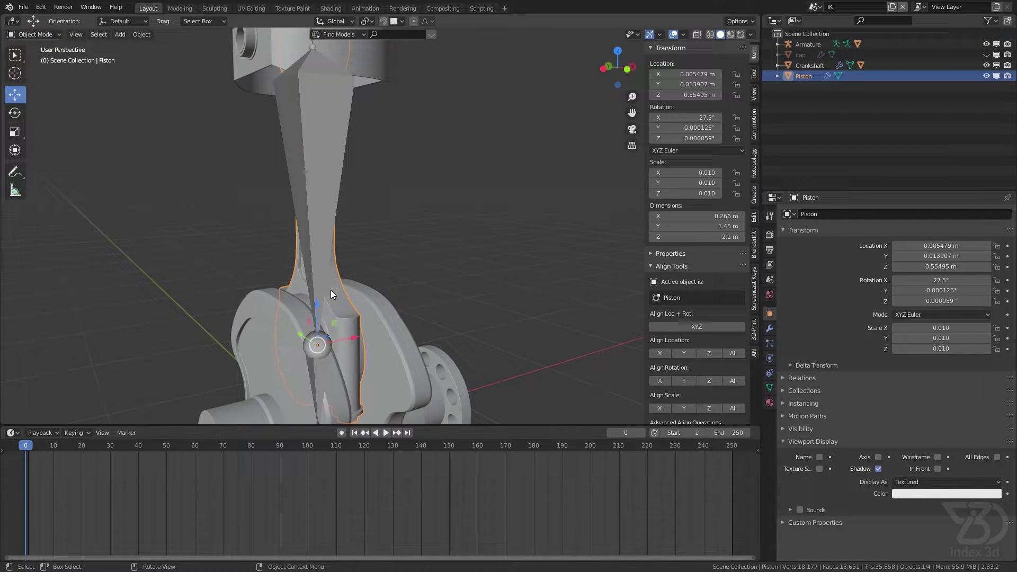
{"action": "left_click", "coordinate": [323, 198], "text": "shift"}
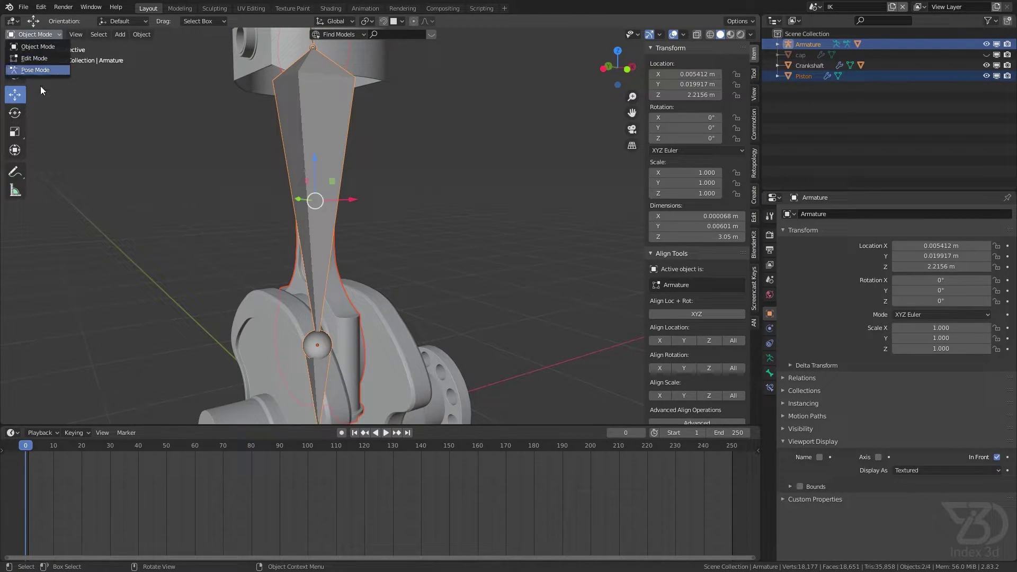
{"action": "left_click", "coordinate": [42, 71]}
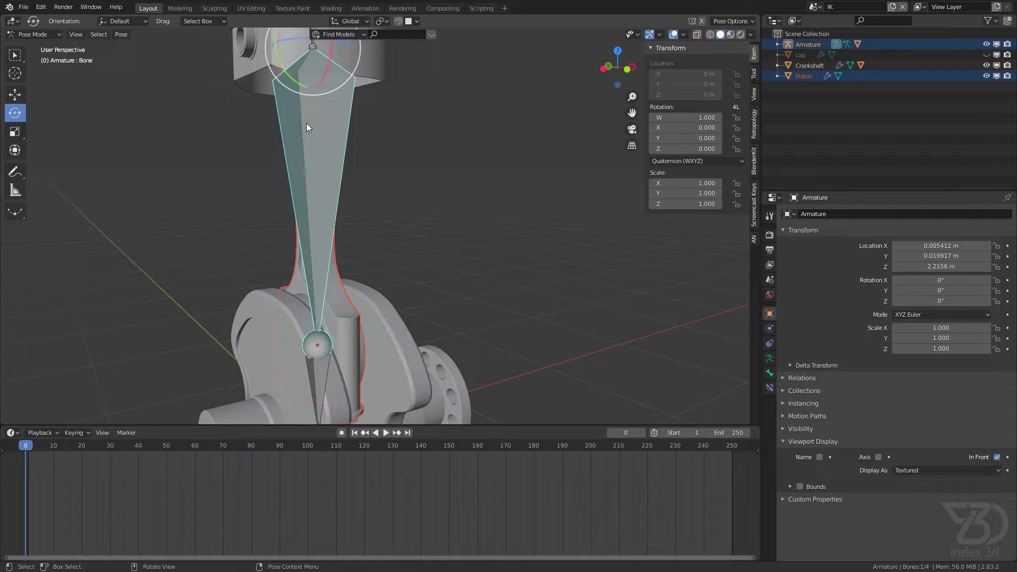
{"action": "key", "text": "ctrl+p"}
{"action": "left_click", "coordinate": [306, 123]}
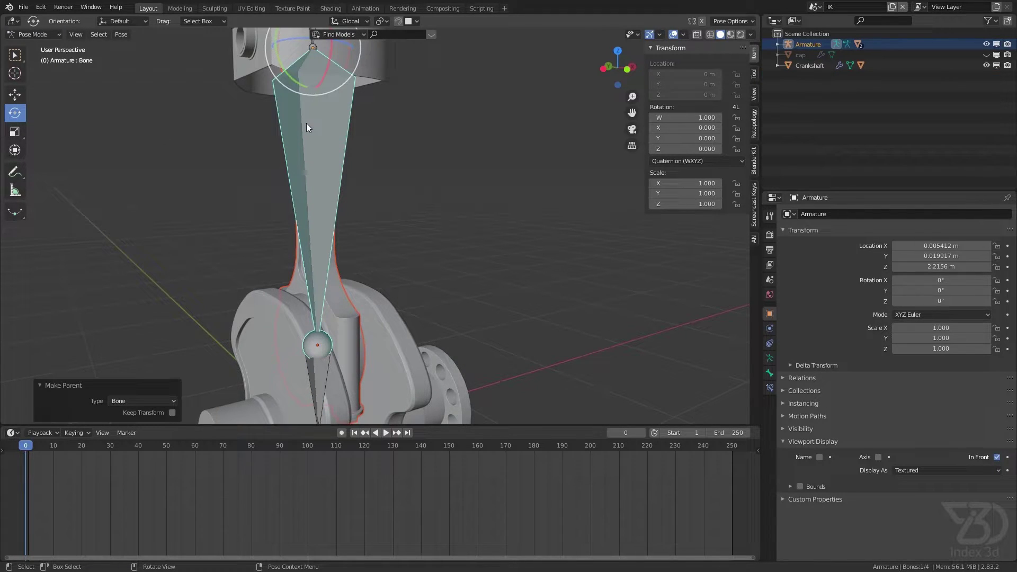
{"action": "scroll", "coordinate": [344, 208], "scroll_direction": "down", "scroll_amount": 3}
{"action": "key", "text": "ctrl+s"}
- Parent the Crankshaft mesh to the short crankshaft bone in Pose Mode using the Bone option, and save the file
{"action": "middle_click_drag", "start_coordinate": [344, 208], "coordinate": [371, 245]}
{"action": "left_click", "coordinate": [370, 246]}
{"action": "scroll", "coordinate": [350, 244], "scroll_direction": "up", "scroll_amount": 2}
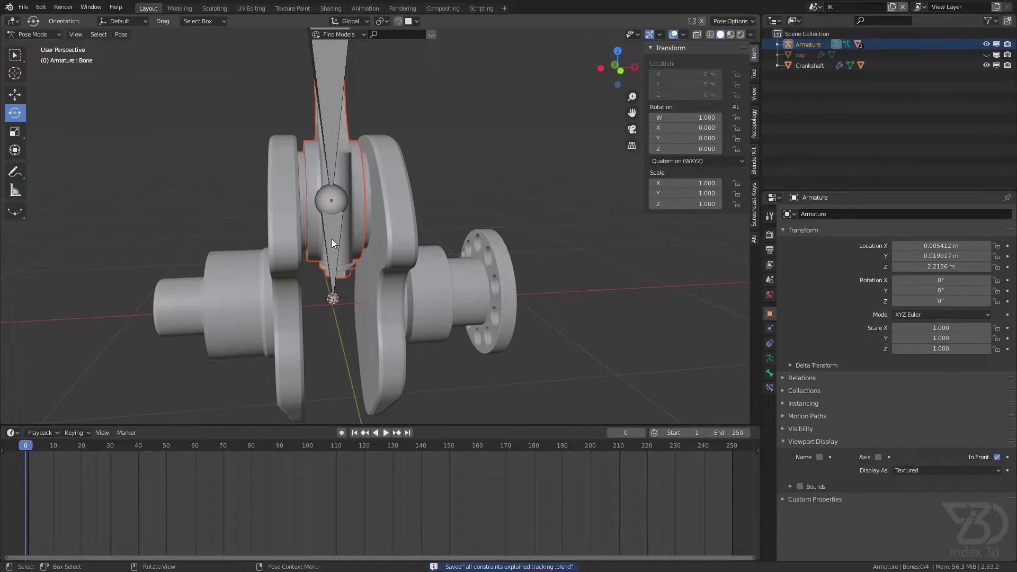
{"action": "left_click", "coordinate": [331, 239]}
{"action": "left_click", "coordinate": [37, 35]}
{"action": "left_click", "coordinate": [41, 49]}
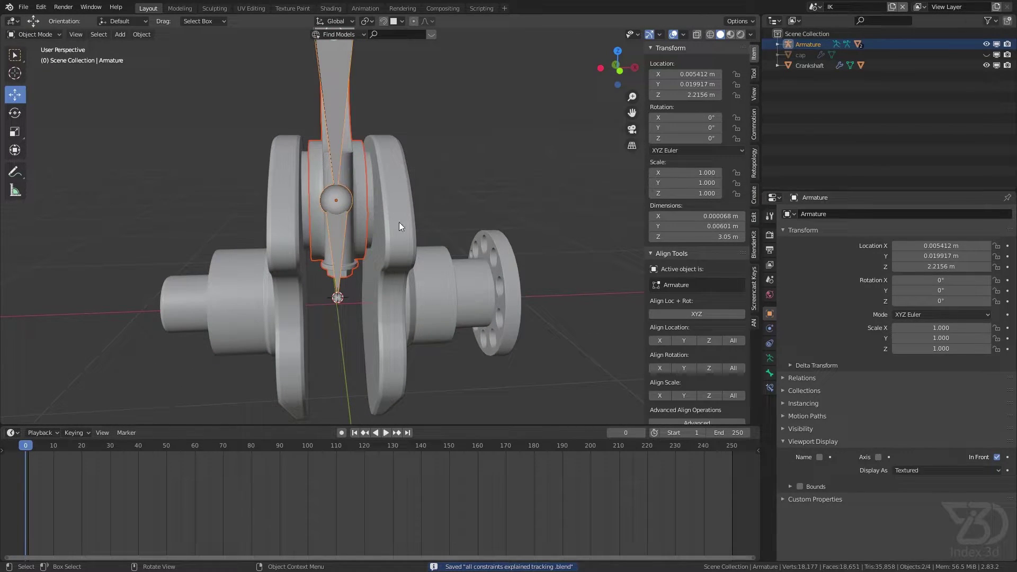
{"action": "left_click", "coordinate": [403, 223]}
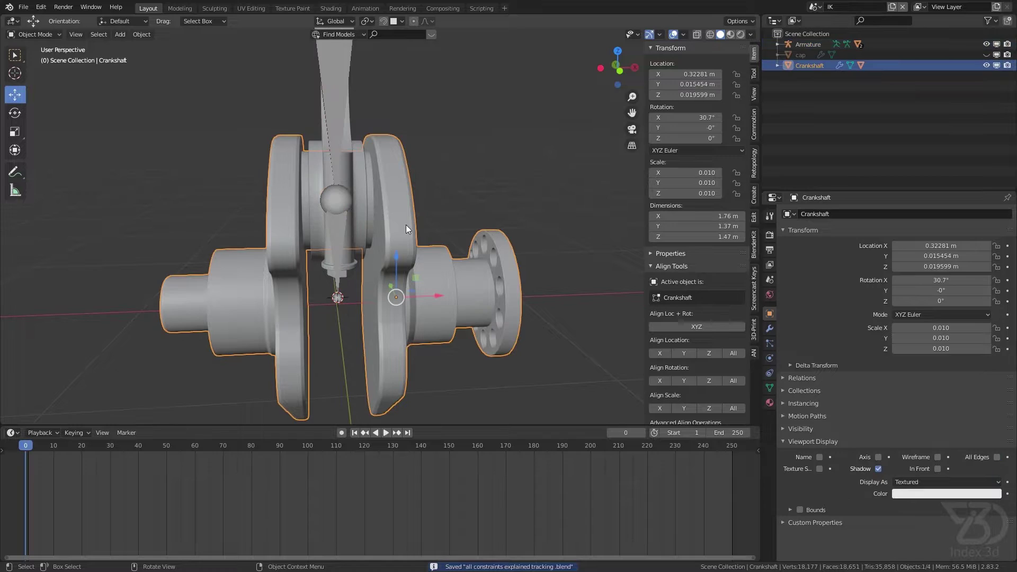
{"action": "left_click", "coordinate": [335, 220], "text": "shift"}
{"action": "left_click", "coordinate": [39, 40]}
{"action": "key", "text": "ctrl+z"}
{"action": "left_click", "coordinate": [37, 34]}
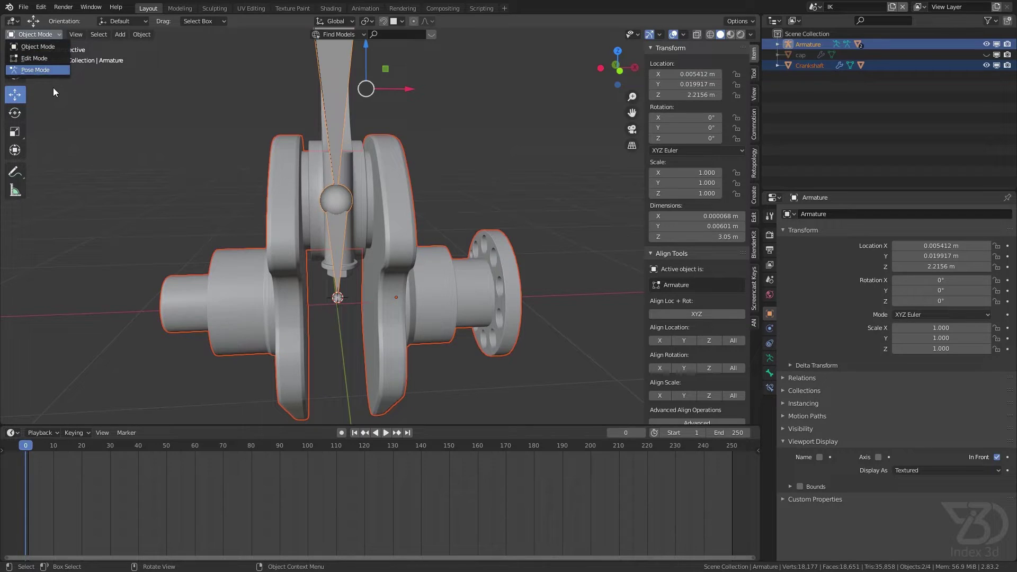
{"action": "left_click", "coordinate": [43, 70]}
{"action": "mouse_move", "coordinate": [339, 259]}
{"action": "middle_mouse_down"}
{"action": "mouse_move", "coordinate": [360, 261]}
{"action": "mouse_move", "coordinate": [338, 259]}
{"action": "middle_mouse_up"}
{"action": "key", "text": "ctrl+p"}
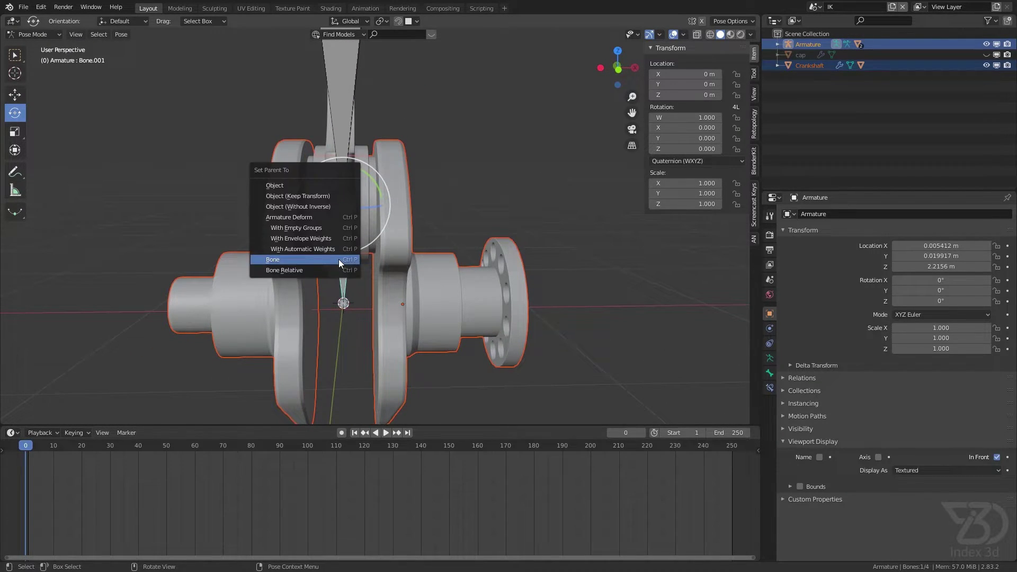
{"action": "left_click", "coordinate": [338, 259]}
{"action": "key", "text": "ctrl+s"}
- Try rotating the connecting-rod, crankshaft and piston-head bones in turn to test the attached meshes, and save the file
{"action": "scroll", "coordinate": [391, 186], "scroll_direction": "down", "scroll_amount": 3}
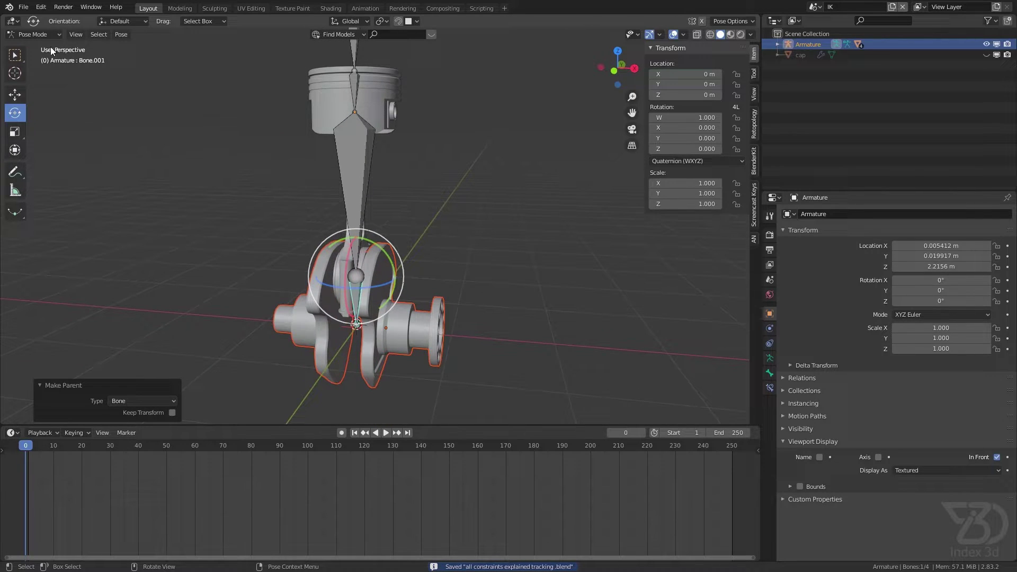
{"action": "left_click", "coordinate": [356, 168]}
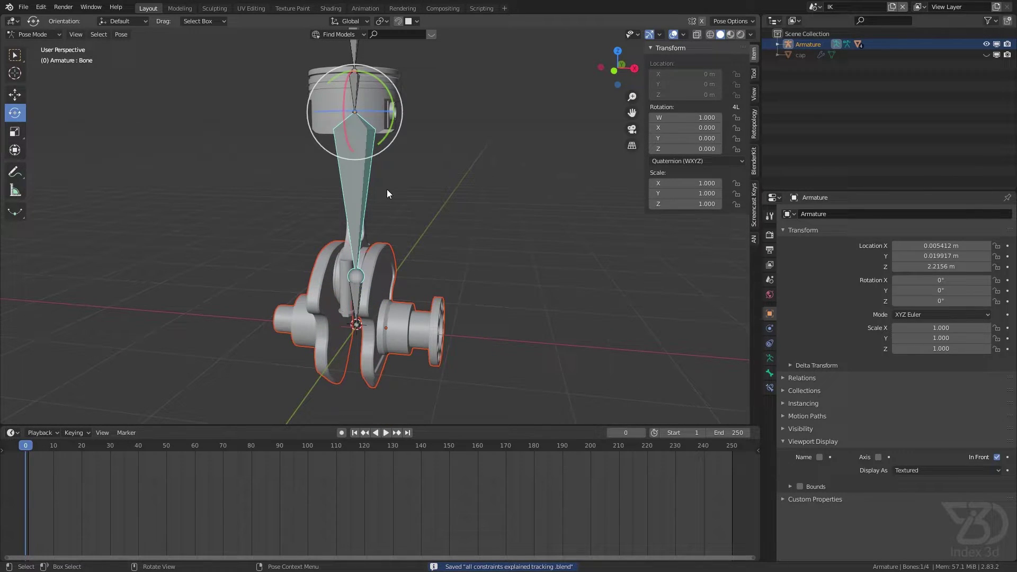
{"action": "key", "text": "r"}
{"action": "right_click", "coordinate": [325, 182]}
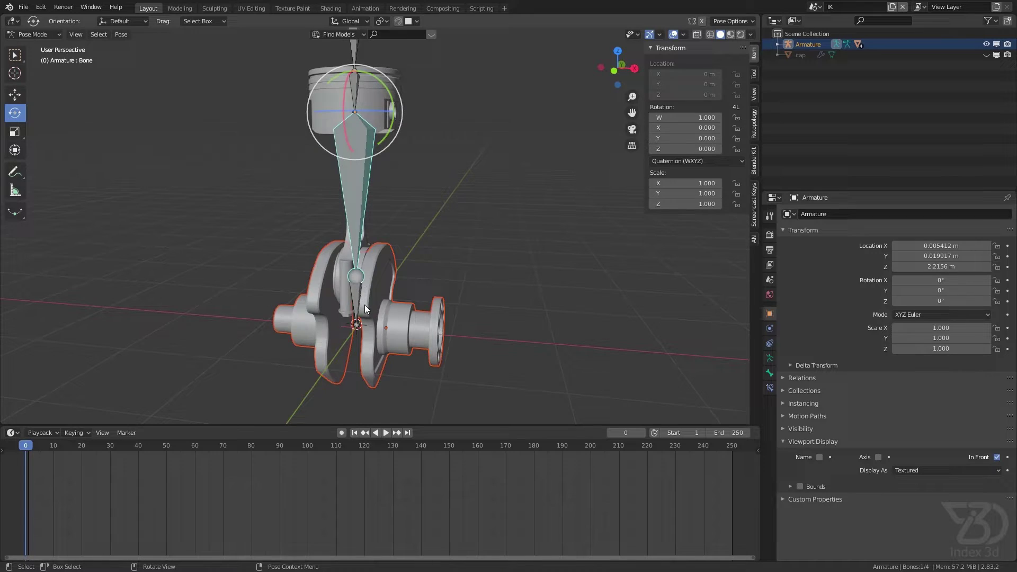
{"action": "left_click", "coordinate": [365, 304]}
{"action": "key", "text": "r"}
{"action": "key", "text": "Escape"}
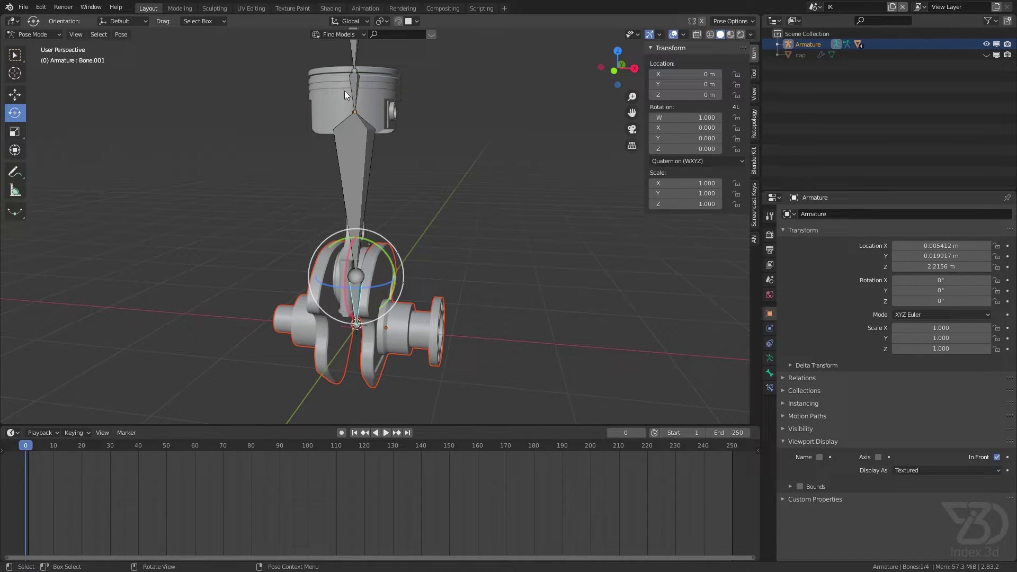
{"action": "left_click", "coordinate": [354, 90]}
{"action": "key", "text": "r"}
{"action": "key", "text": "Escape"}
{"action": "key", "text": "ctrl+s"}
- Add an Inverse Kinematics constraint to the connecting-rod bone and pick the Armature as its target
{"action": "middle_click_drag", "start_coordinate": [401, 230], "coordinate": [364, 247]}
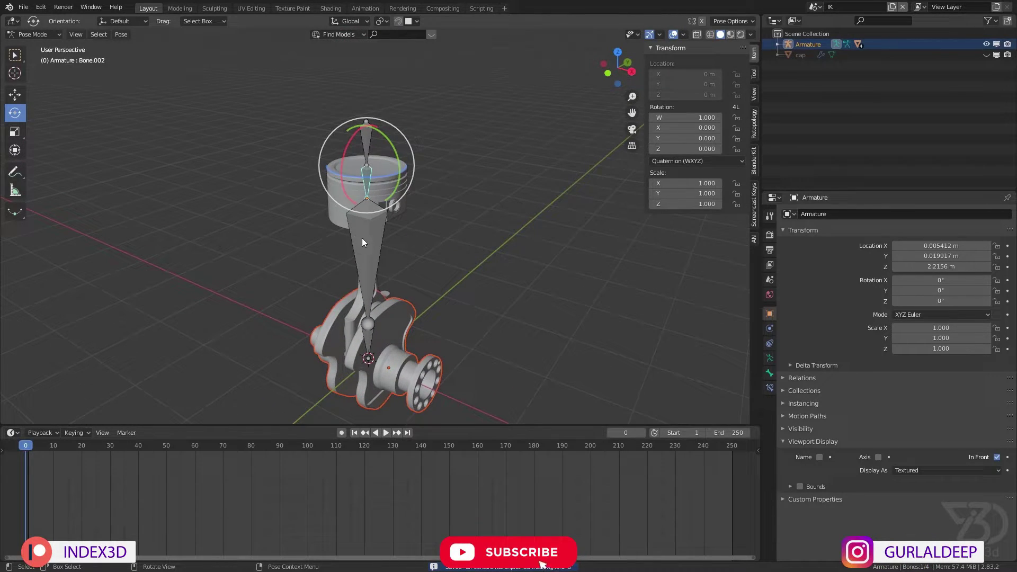
{"action": "left_click", "coordinate": [362, 239]}
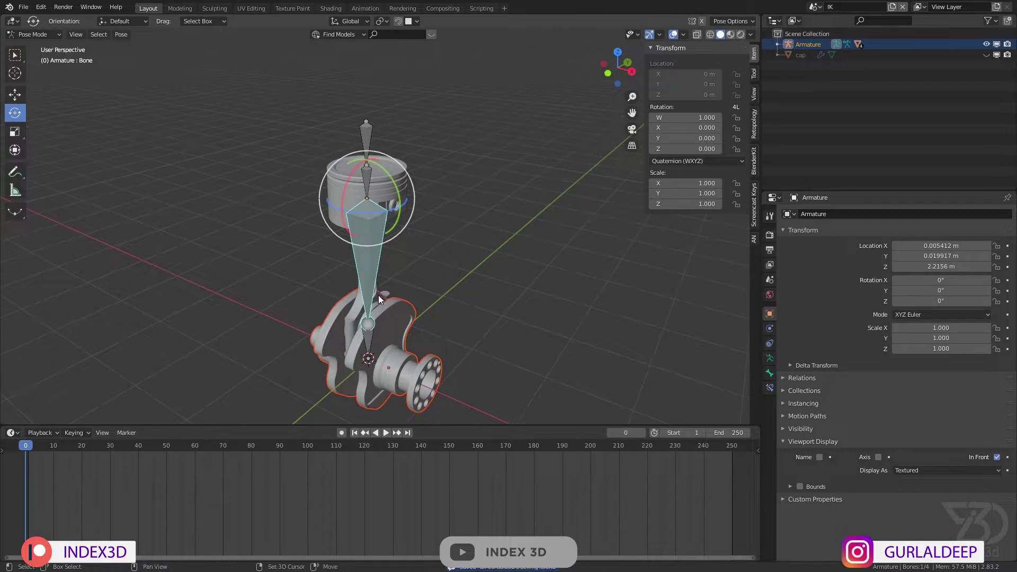
{"action": "middle_click_drag", "start_coordinate": [378, 297], "coordinate": [354, 197], "text": "shift"}
{"action": "mouse_move", "coordinate": [373, 260]}
{"action": "middle_mouse_down"}
{"action": "mouse_move", "coordinate": [408, 248]}
{"action": "mouse_move", "coordinate": [373, 264]}
{"action": "middle_mouse_up"}
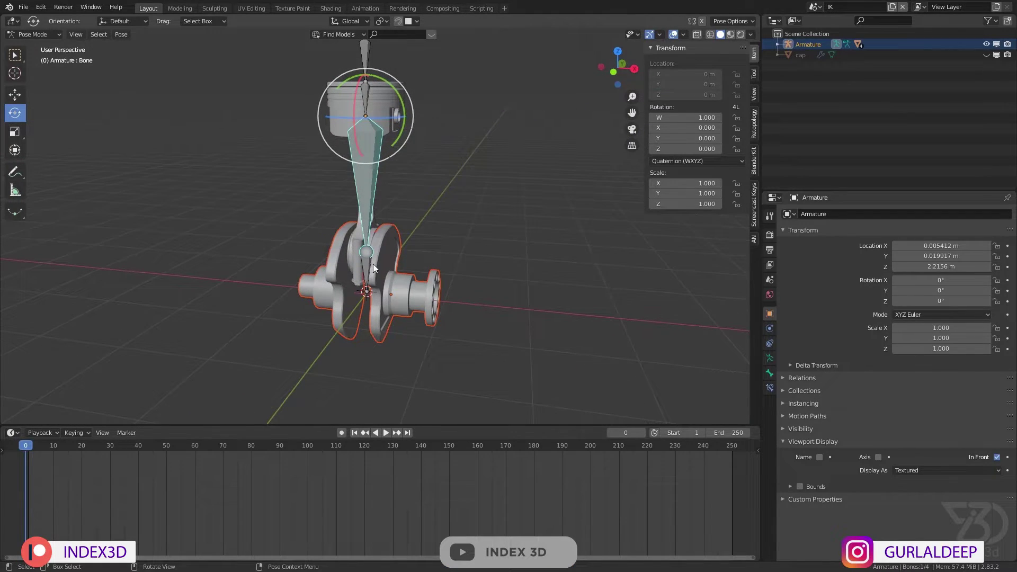
{"action": "scroll", "coordinate": [422, 277], "scroll_direction": "up", "scroll_amount": 2}
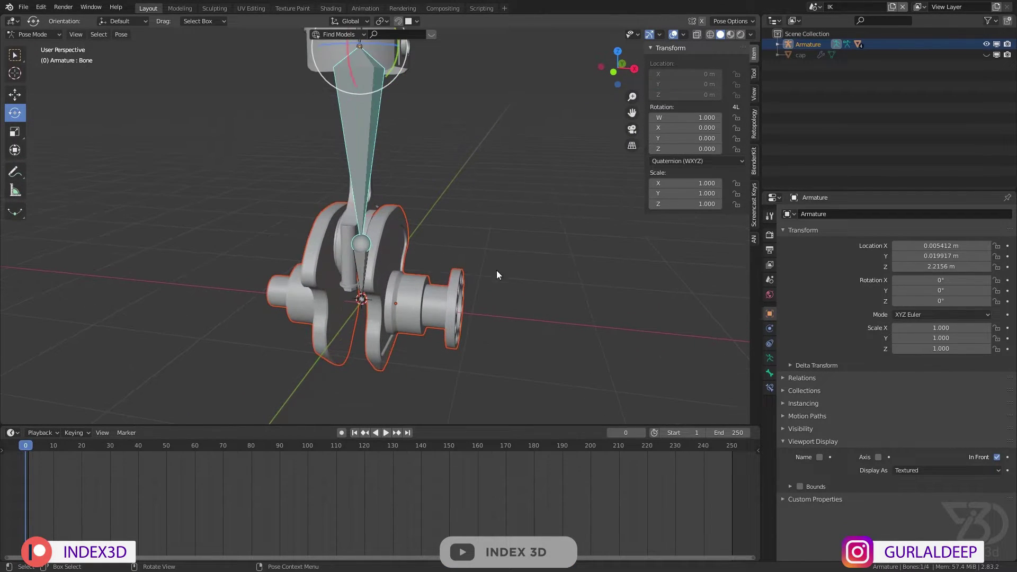
{"action": "left_click", "coordinate": [770, 388]}
{"action": "left_click", "coordinate": [839, 214]}
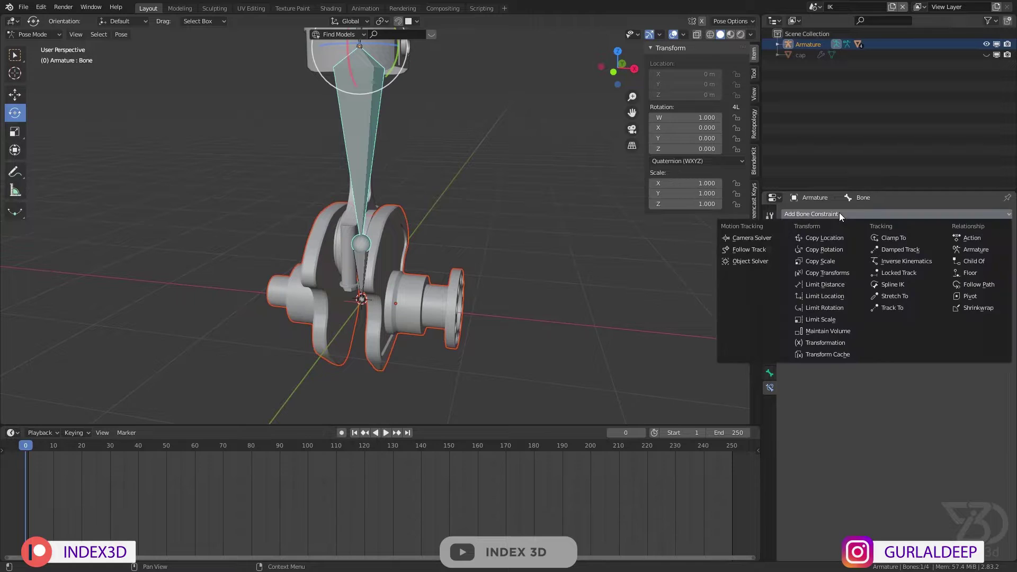
{"action": "left_click", "coordinate": [900, 262]}
{"action": "left_click", "coordinate": [1005, 250]}
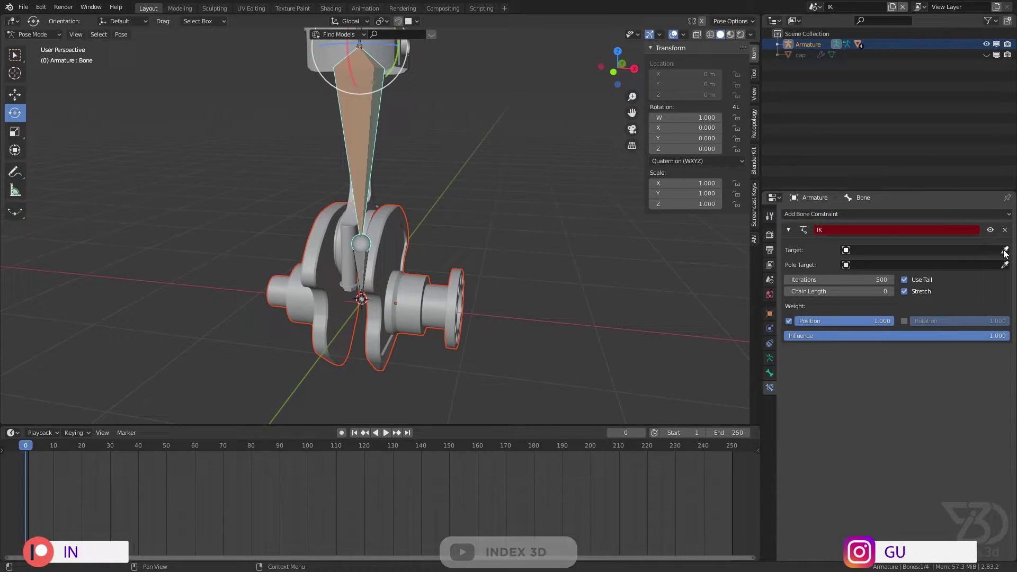
{"action": "left_click", "coordinate": [364, 127]}
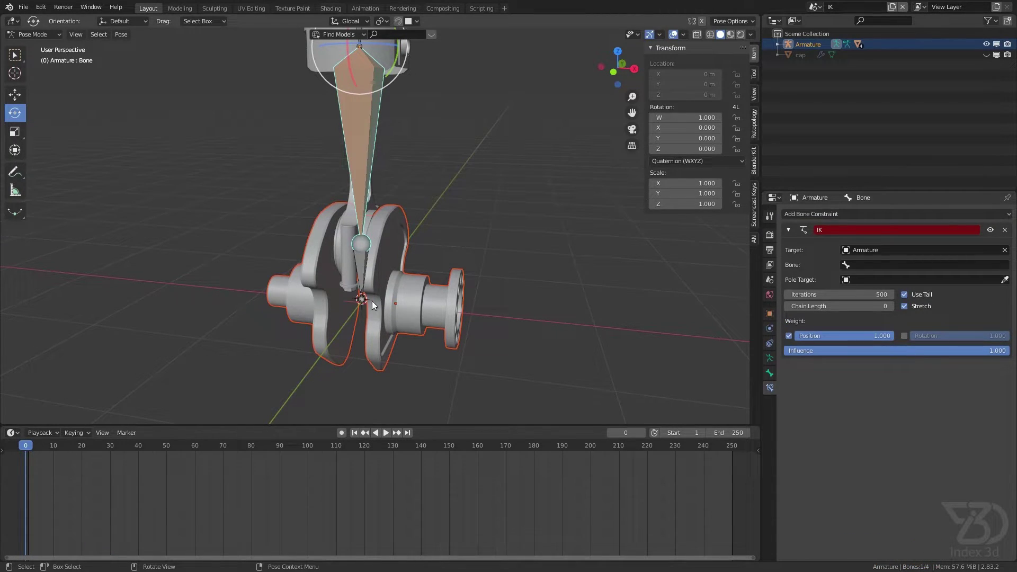
- Rename the short crankshaft bone as target
{"action": "left_click", "coordinate": [361, 265]}
{"action": "key", "text": "F2"}
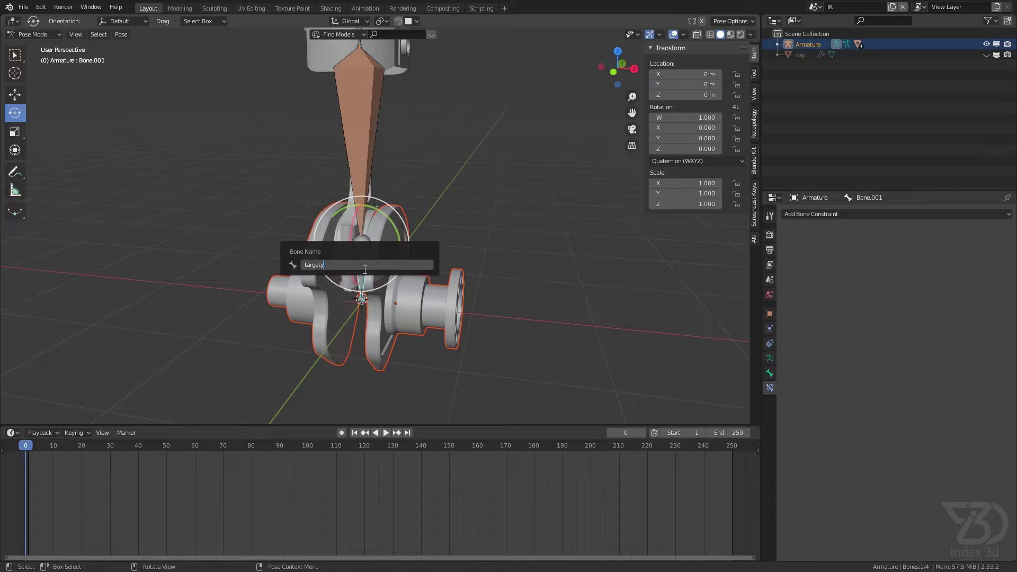
{"action": "type", "text": "target"}
{"action": "key", "text": "Return"}
- Set the target bone as the Bone in the connecting-rod bone's IK constraint, and save the file
{"action": "left_click", "coordinate": [366, 183]}
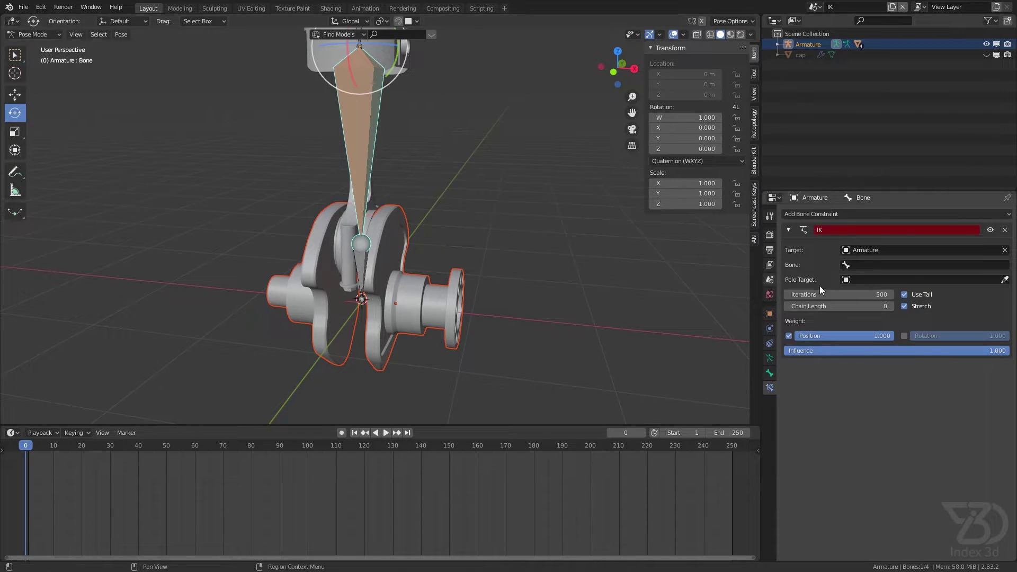
{"action": "left_click", "coordinate": [880, 268]}
{"action": "left_click", "coordinate": [856, 312]}
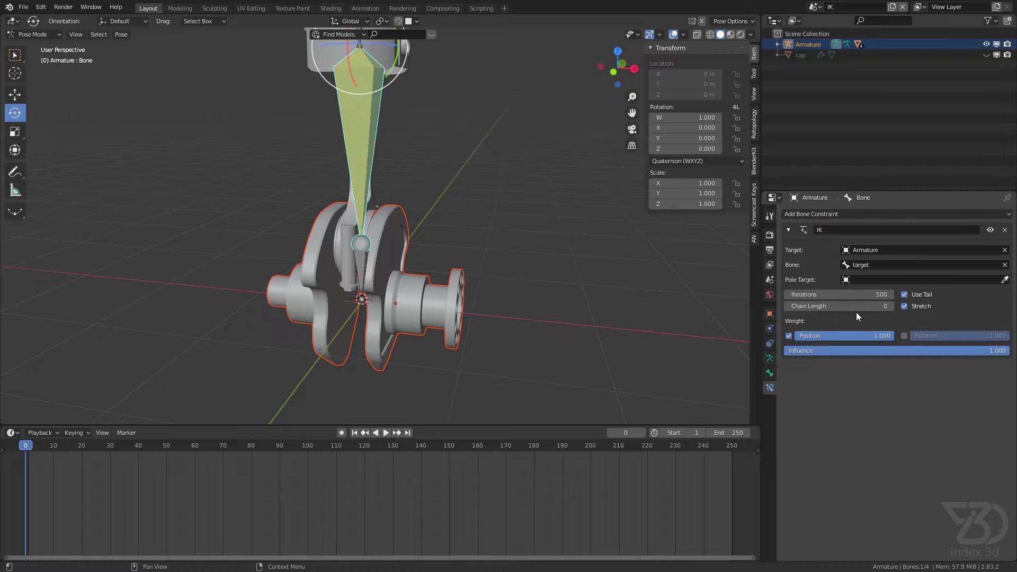
{"action": "key", "text": "ctrl+s"}
- Duplicate the target bone in Edit Mode and place the copy about 1.11 m along the global X axis, beside the crankshaft flange
{"action": "middle_click_drag", "start_coordinate": [398, 225], "coordinate": [344, 259]}
{"action": "left_click", "coordinate": [50, 35]}
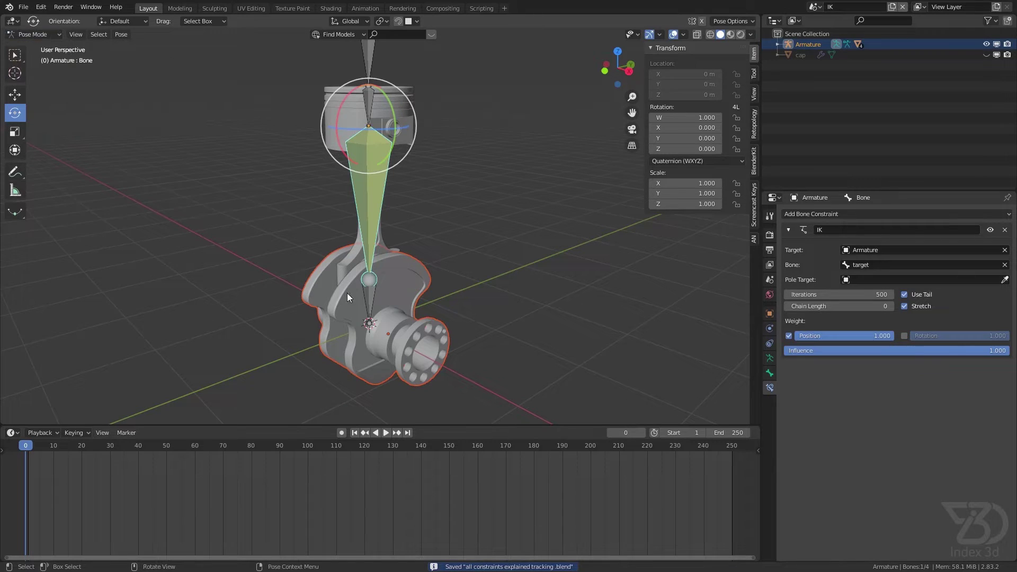
{"action": "left_click", "coordinate": [370, 299]}
{"action": "middle_click_drag", "start_coordinate": [370, 298], "coordinate": [336, 229]}
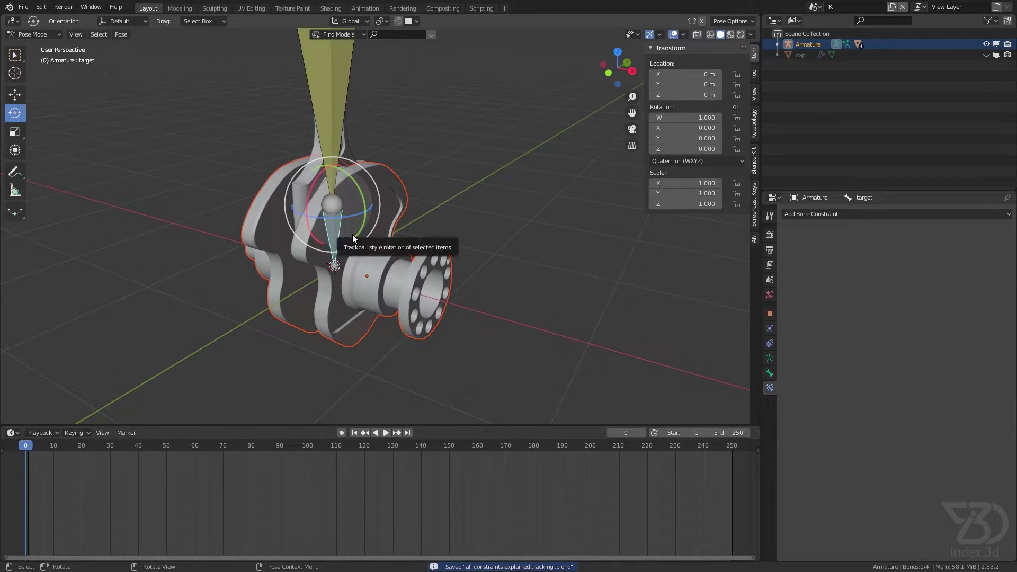
{"action": "key", "text": "shift"}
{"action": "left_click", "coordinate": [32, 34]}
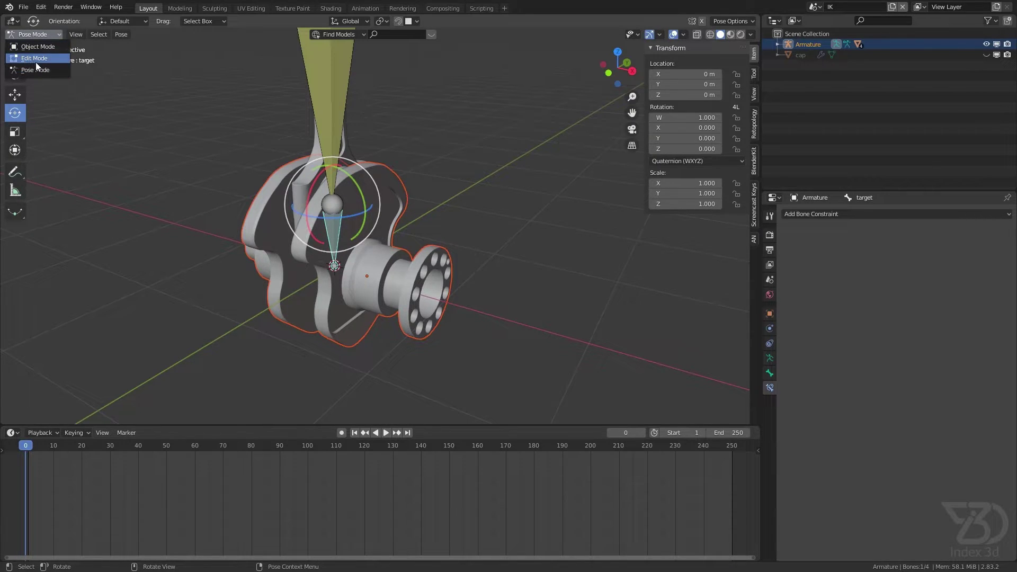
{"action": "left_click", "coordinate": [31, 60]}
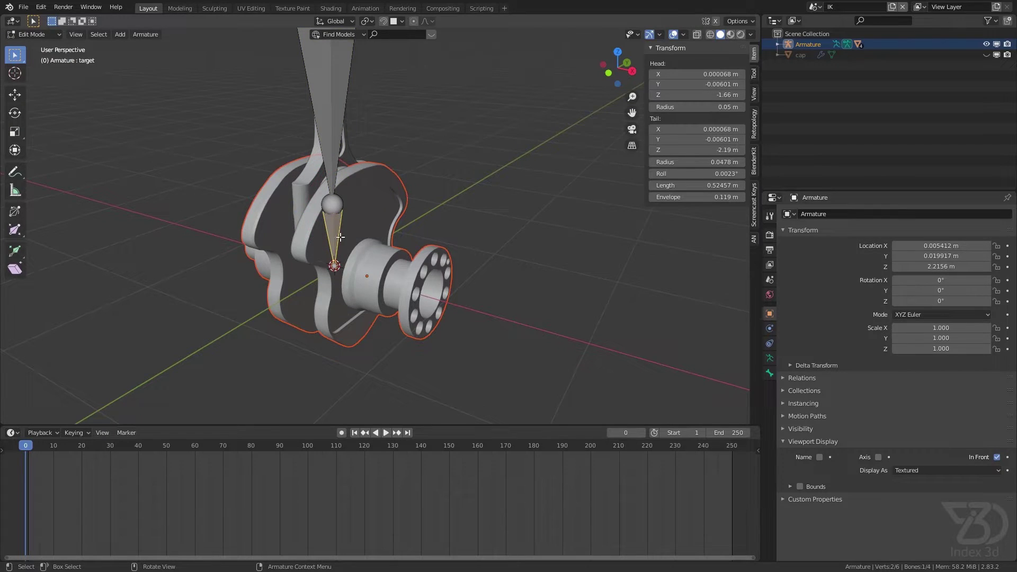
{"action": "key", "text": "shift+d"}
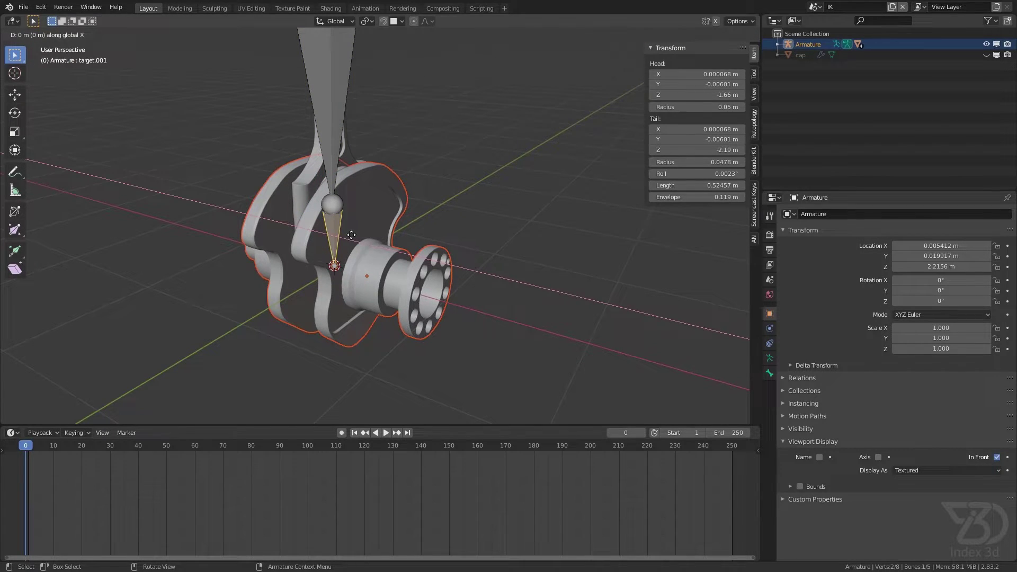
{"action": "key", "text": "x"}
{"action": "left_click", "coordinate": [475, 280]}
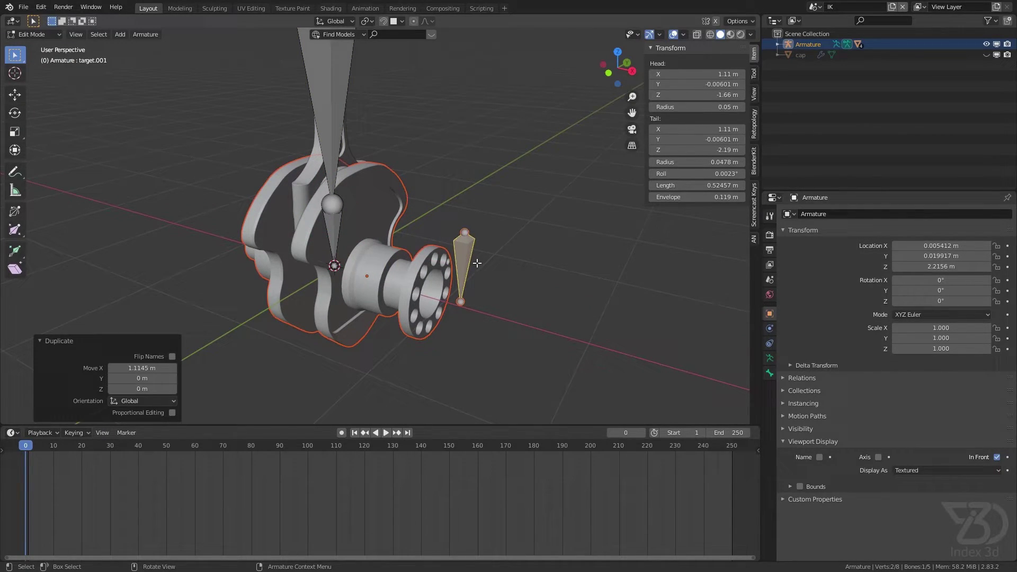
- Rename the duplicated bone as ctrl, switch its direction, and save the file
{"action": "key", "text": "F2"}
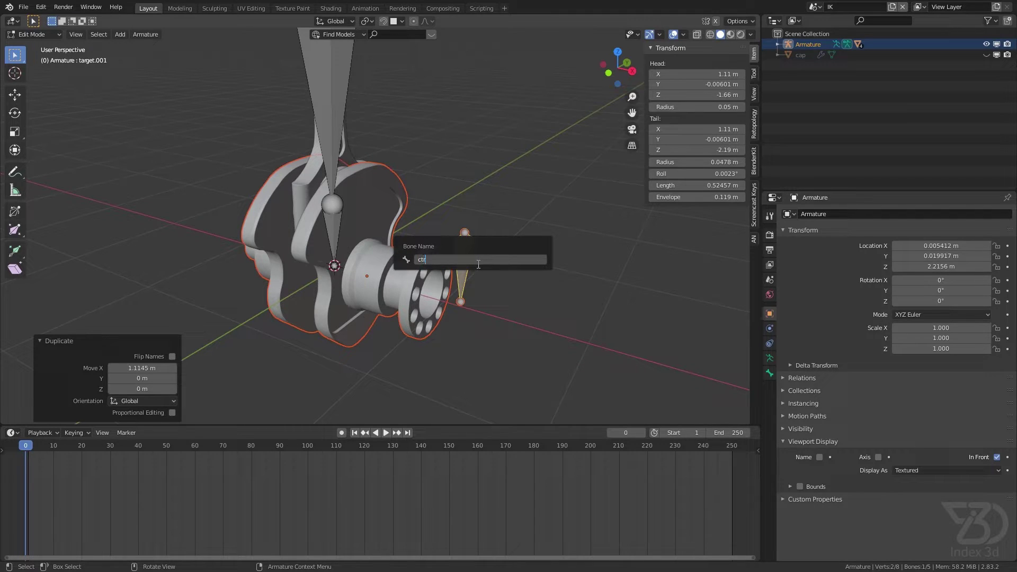
{"action": "key", "text": "Return"}
{"action": "right_click", "coordinate": [477, 263]}
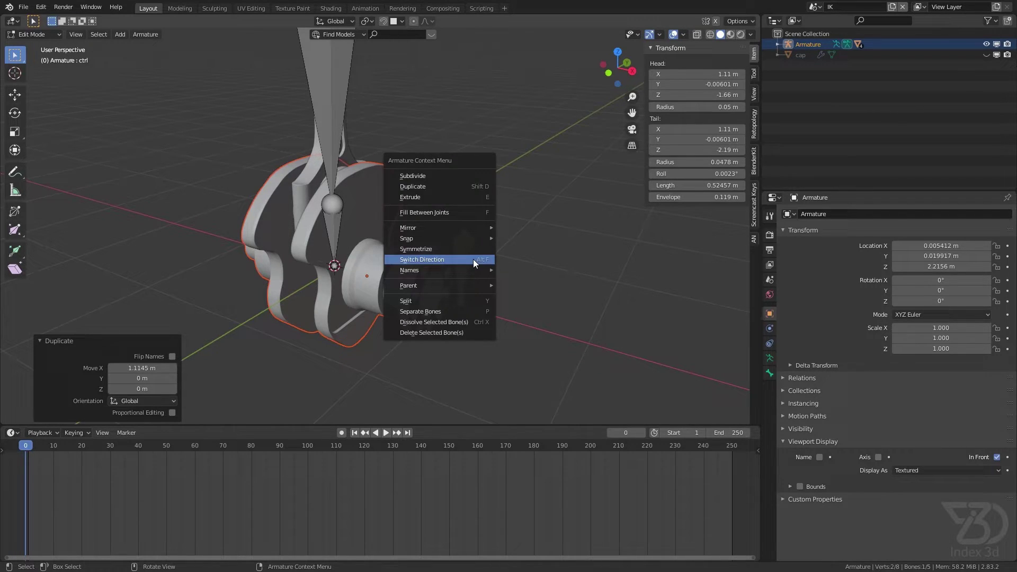
{"action": "left_click", "coordinate": [472, 259]}
{"action": "key", "text": "ctrl+s"}
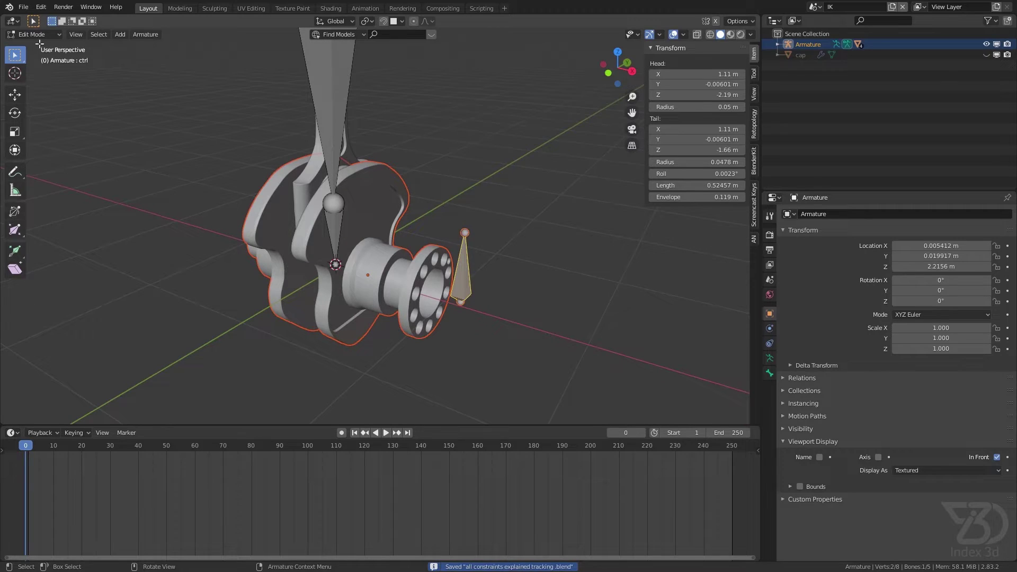
- Try rotating the unparented ctrl bone in Pose Mode, and undo the rotation
{"action": "left_click", "coordinate": [37, 34]}
{"action": "left_click", "coordinate": [40, 46]}
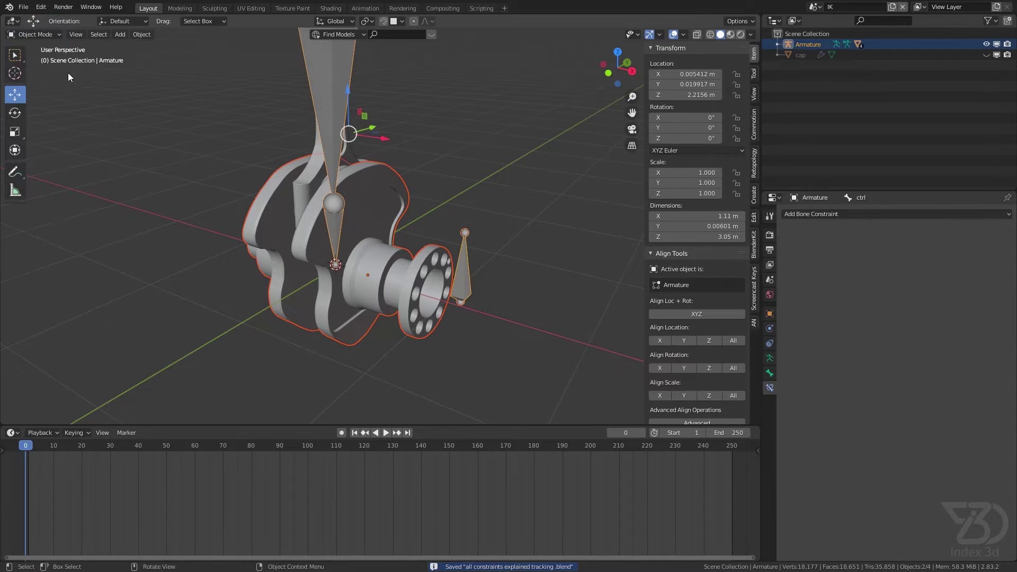
{"action": "left_click", "coordinate": [461, 260]}
{"action": "left_click", "coordinate": [35, 70]}
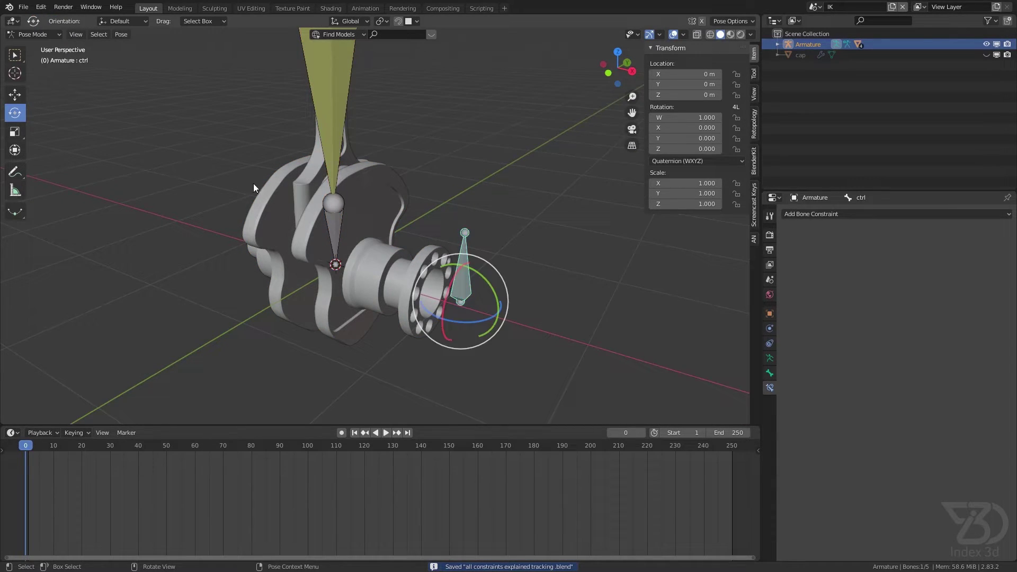
{"action": "middle_click_drag", "start_coordinate": [253, 183], "coordinate": [304, 258]}
{"action": "left_click_drag", "start_coordinate": [323, 257], "coordinate": [404, 291]}
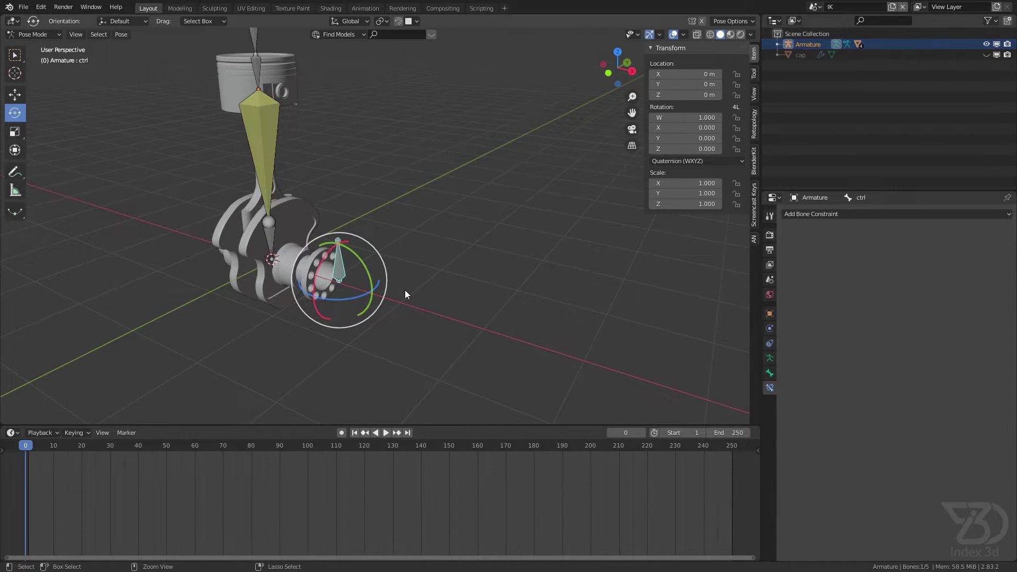
{"action": "key", "text": "ctrl+z"}
- Parent the target bone to the ctrl bone in Edit Mode with the Keep Offset option, and save the file
{"action": "left_click", "coordinate": [278, 229]}
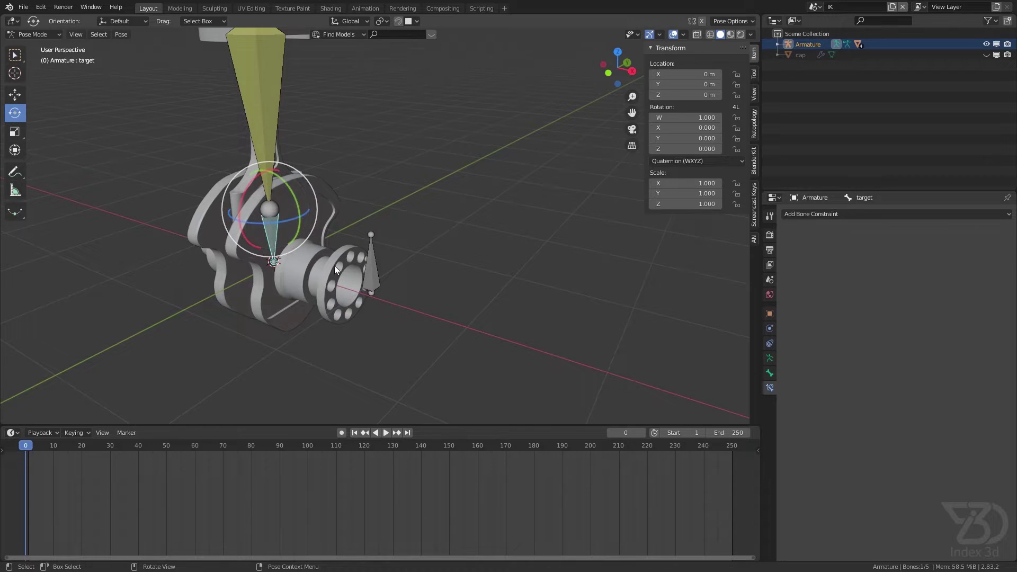
{"action": "left_click", "coordinate": [46, 35]}
{"action": "left_click", "coordinate": [39, 57]}
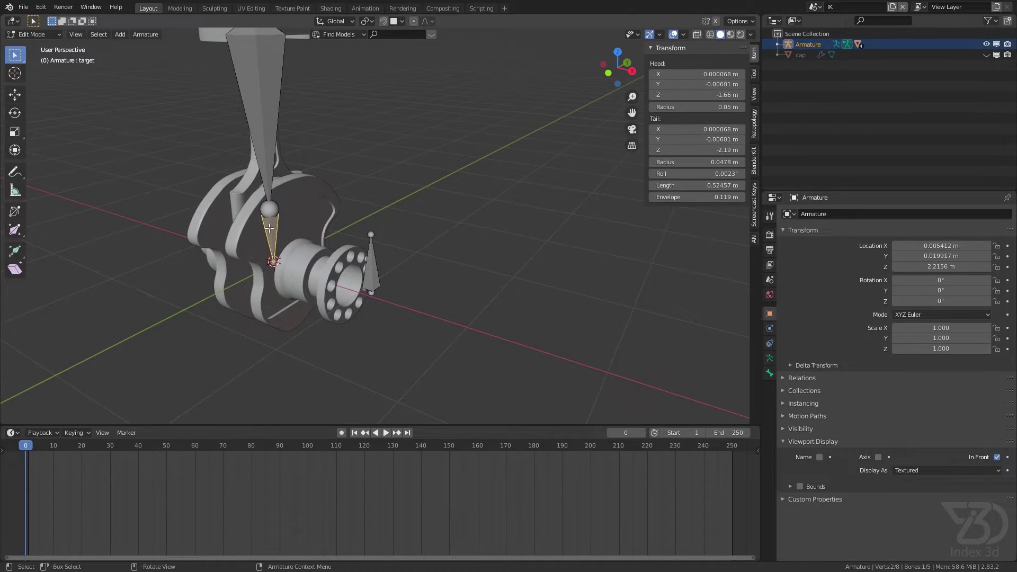
{"action": "left_click", "coordinate": [385, 272], "text": "shift"}
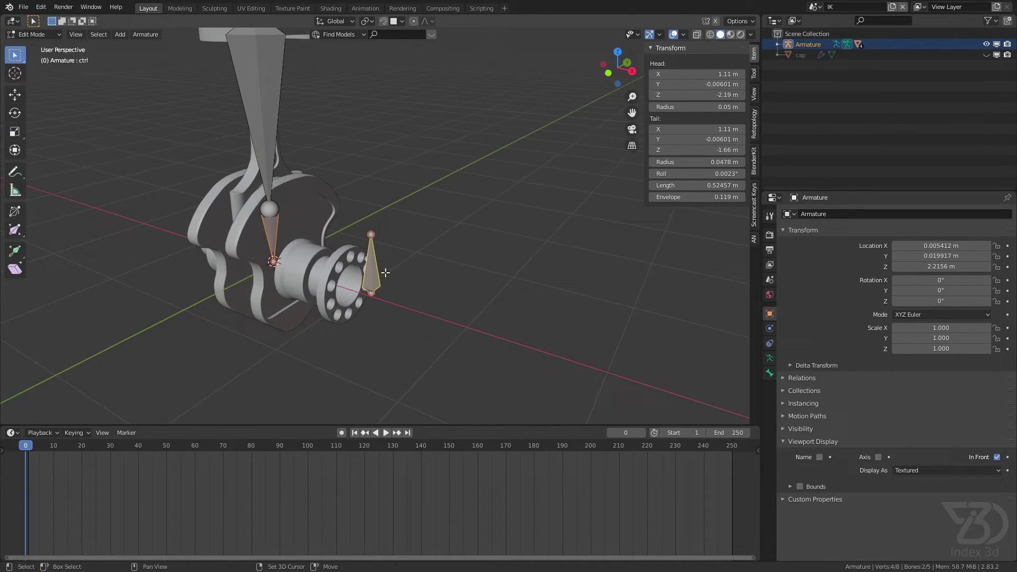
{"action": "key", "text": "ctrl+p"}
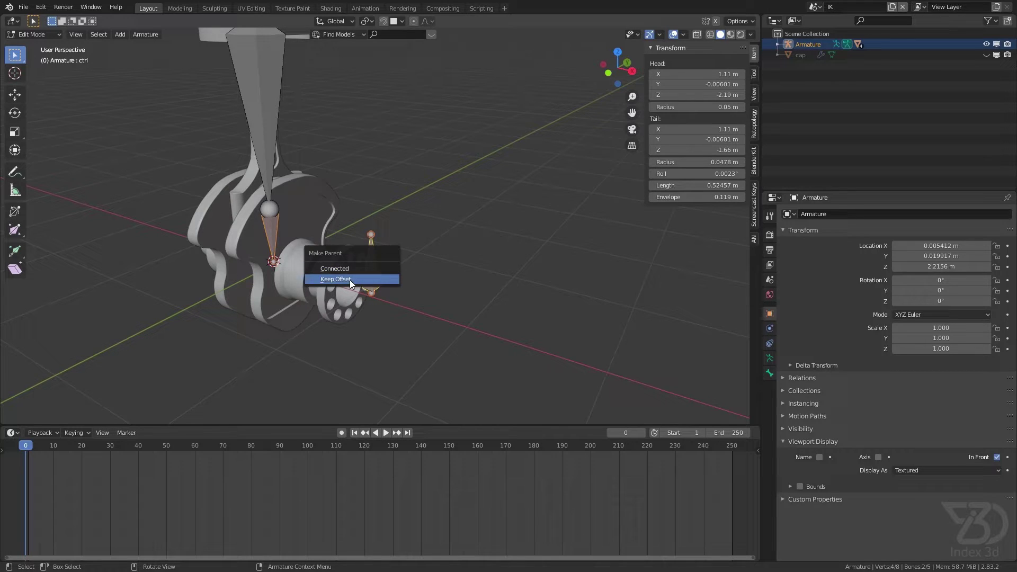
{"action": "left_click", "coordinate": [379, 277]}
{"action": "key", "text": "ctrl+s"}
- Return to Pose Mode, test the new parenting by rotating the ctrl bone, undo the rotation, and save the file
{"action": "left_click", "coordinate": [31, 34]}
{"action": "left_click", "coordinate": [32, 68]}
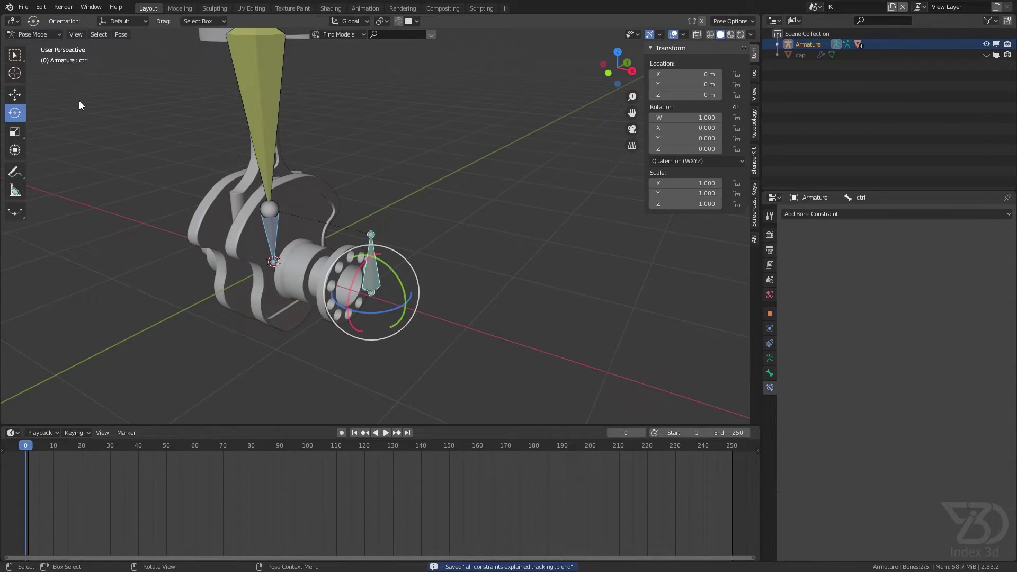
{"action": "left_click_drag", "start_coordinate": [361, 263], "coordinate": [366, 306]}
{"action": "key", "text": "ctrl+z"}
{"action": "key", "text": "ctrl+s"}
- Set the IK Stretch of the topmost bone above the piston head to 1
{"action": "scroll", "coordinate": [350, 236], "scroll_direction": "down", "scroll_amount": 3}
{"action": "middle_click_drag", "start_coordinate": [344, 234], "coordinate": [332, 336], "text": "shift"}
{"action": "scroll", "coordinate": [274, 168], "scroll_direction": "up", "scroll_amount": 5}
{"action": "left_click", "coordinate": [327, 170]}
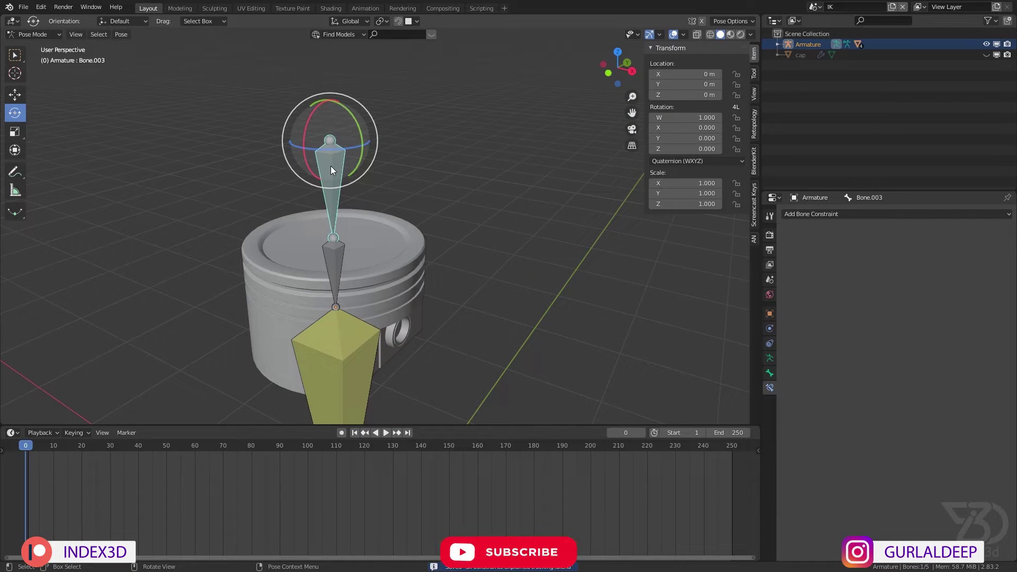
{"action": "left_click", "coordinate": [770, 373]}
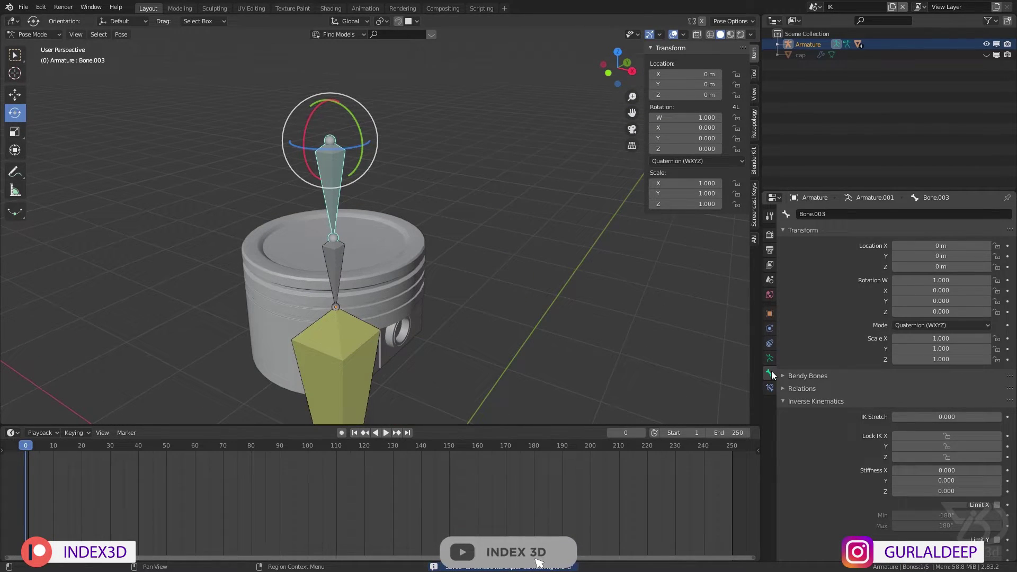
{"action": "left_click", "coordinate": [901, 421]}
{"action": "type", "text": "1"}
{"action": "key", "text": "Return"}
- Try rotating the ctrl bone to test the IK stretch, undo the rotation, and save the file
{"action": "scroll", "coordinate": [440, 183], "scroll_direction": "down", "scroll_amount": 3}
{"action": "middle_click_drag", "start_coordinate": [467, 365], "coordinate": [386, 304], "text": "shift"}
{"action": "left_click", "coordinate": [444, 280]}
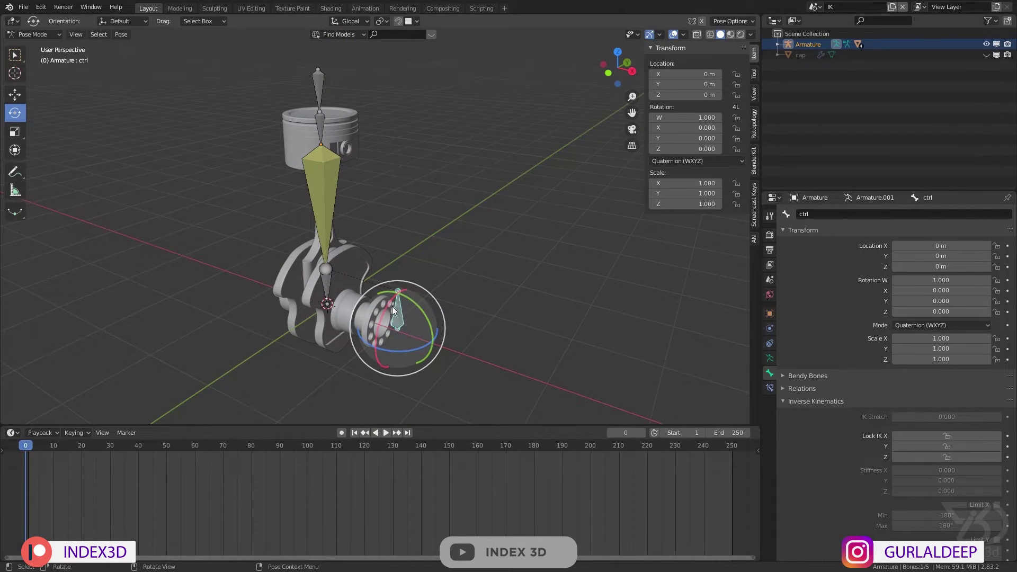
{"action": "left_click_drag", "start_coordinate": [386, 304], "coordinate": [421, 307]}
{"action": "key", "text": "ctrl+z"}
{"action": "key", "text": "ctrl+s"}
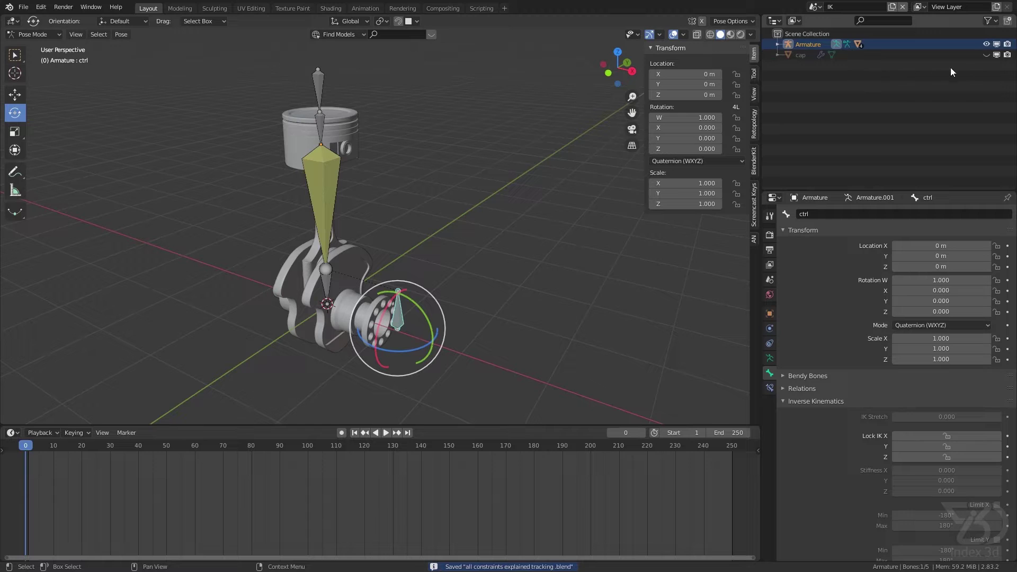
- Unhide the cap object around the piston head
{"action": "left_click", "coordinate": [986, 55]}
{"action": "scroll", "coordinate": [355, 127], "scroll_direction": "up", "scroll_amount": 4}
{"action": "middle_click_drag", "start_coordinate": [360, 129], "coordinate": [357, 125]}
{"action": "scroll", "coordinate": [381, 161], "scroll_direction": "down", "scroll_amount": 3}
{"action": "mouse_move", "coordinate": [382, 161]}
{"action": "middle_mouse_down", "text": "shift"}
{"action": "mouse_move", "coordinate": [358, 139]}
{"action": "mouse_move", "coordinate": [384, 143]}
{"action": "middle_mouse_up", "text": "shift"}
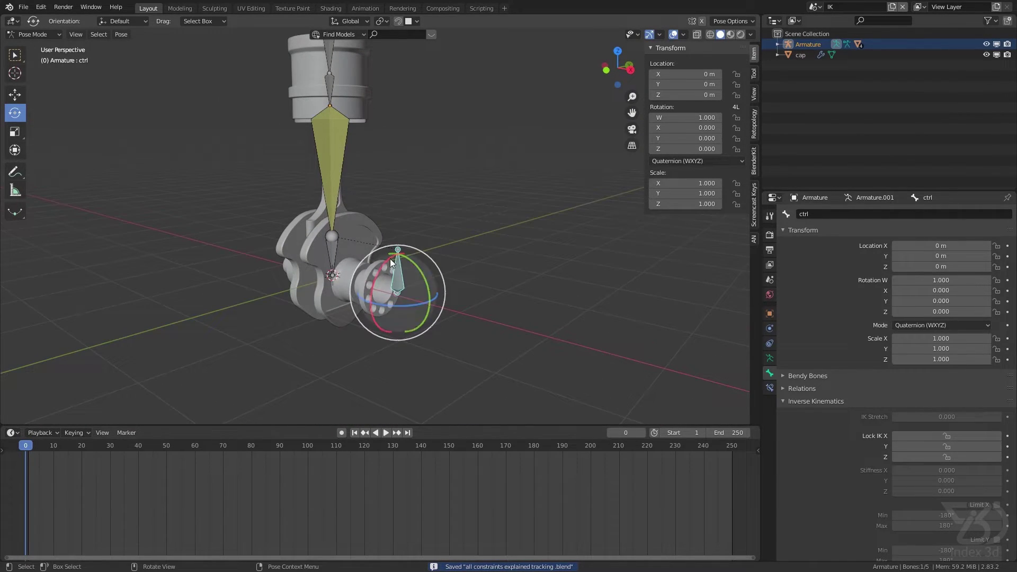
- Try rotating the ctrl bone about the X axis to check the piston head against the cap, undo the rotations, and save the file
{"action": "left_click_drag", "start_coordinate": [379, 269], "coordinate": [405, 153]}
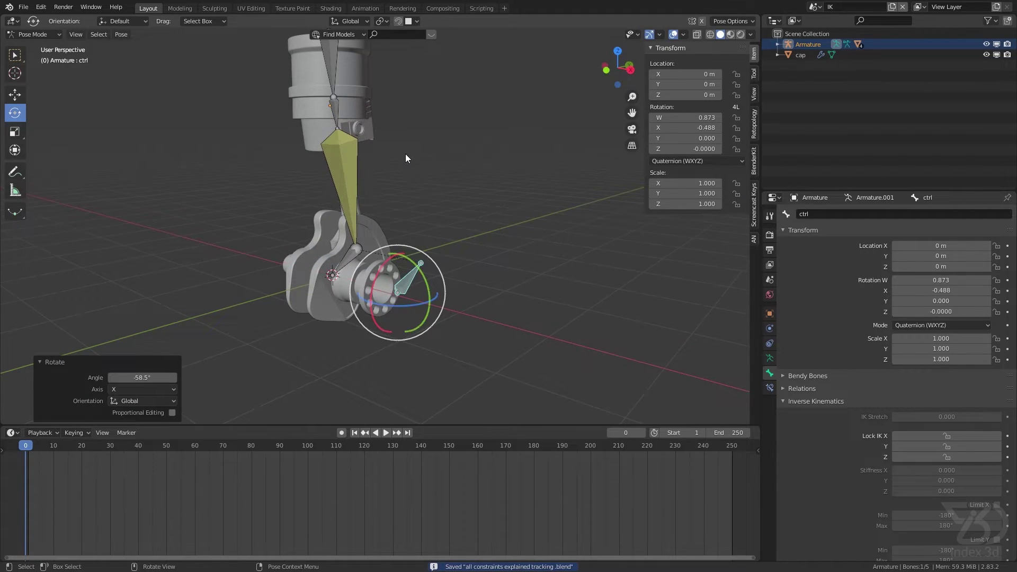
{"action": "middle_click_drag", "start_coordinate": [405, 154], "coordinate": [354, 88]}
{"action": "left_click_drag", "start_coordinate": [381, 250], "coordinate": [376, 256]}
{"action": "key", "text": "ctrl+z"}
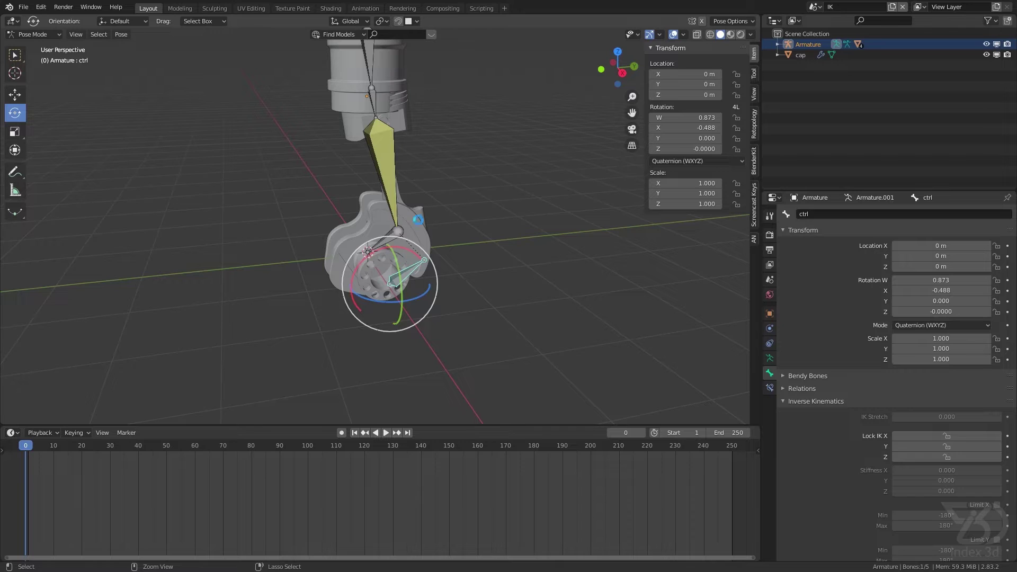
{"action": "key", "text": "ctrl+s"}
{"action": "key", "text": "ctrl+z"}
- Lock IK X on the topmost bone and on the piston-head bone below it
{"action": "middle_click_drag", "start_coordinate": [449, 207], "coordinate": [379, 129]}
{"action": "left_click", "coordinate": [379, 122]}
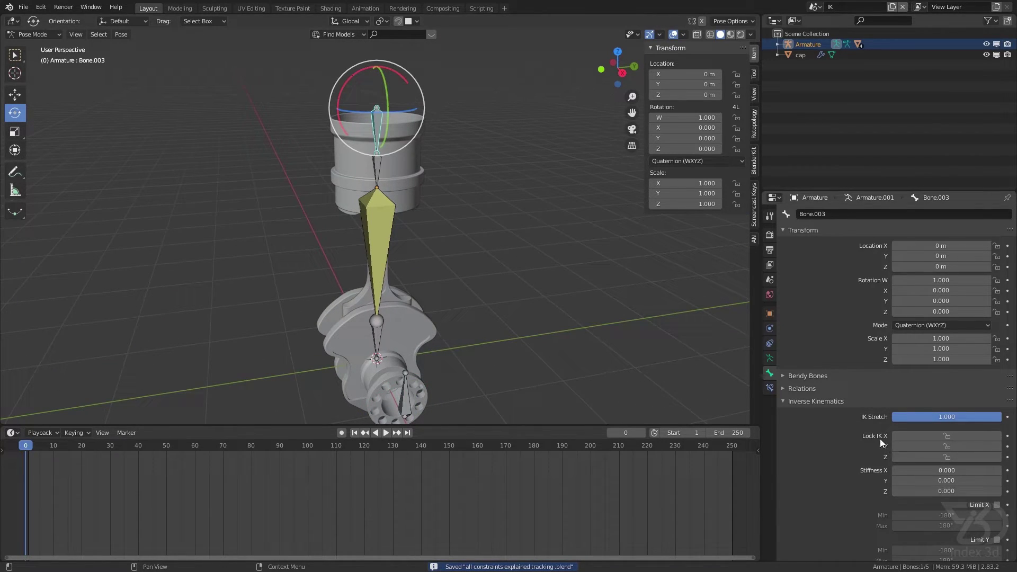
{"action": "left_click", "coordinate": [930, 435]}
{"action": "left_click", "coordinate": [378, 177]}
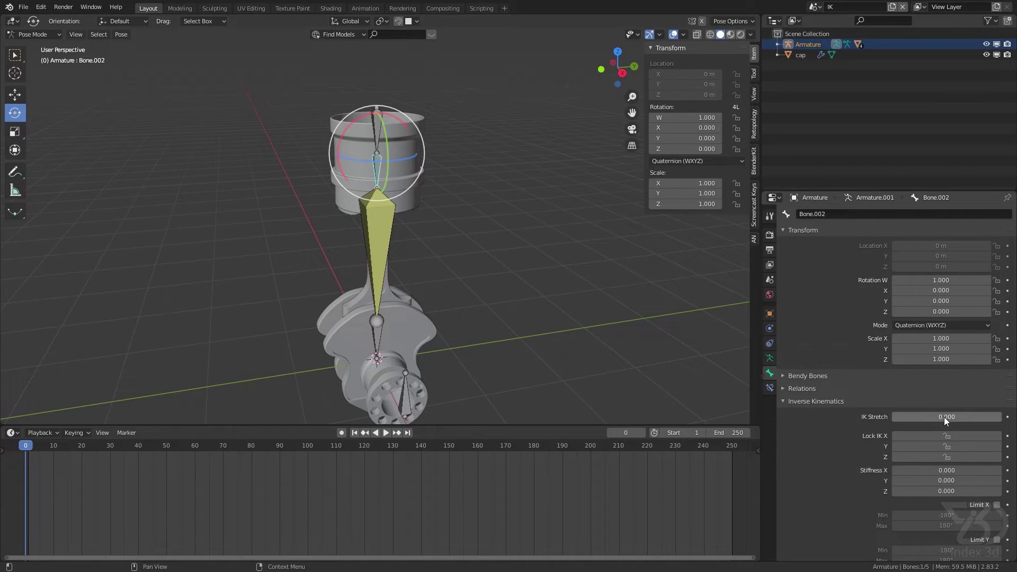
{"action": "left_click", "coordinate": [939, 437]}
- Test the locked IK axes by rotating the ctrl bone, clear its rotation, and save the file
{"action": "scroll", "coordinate": [464, 325], "scroll_direction": "down", "scroll_amount": 3}
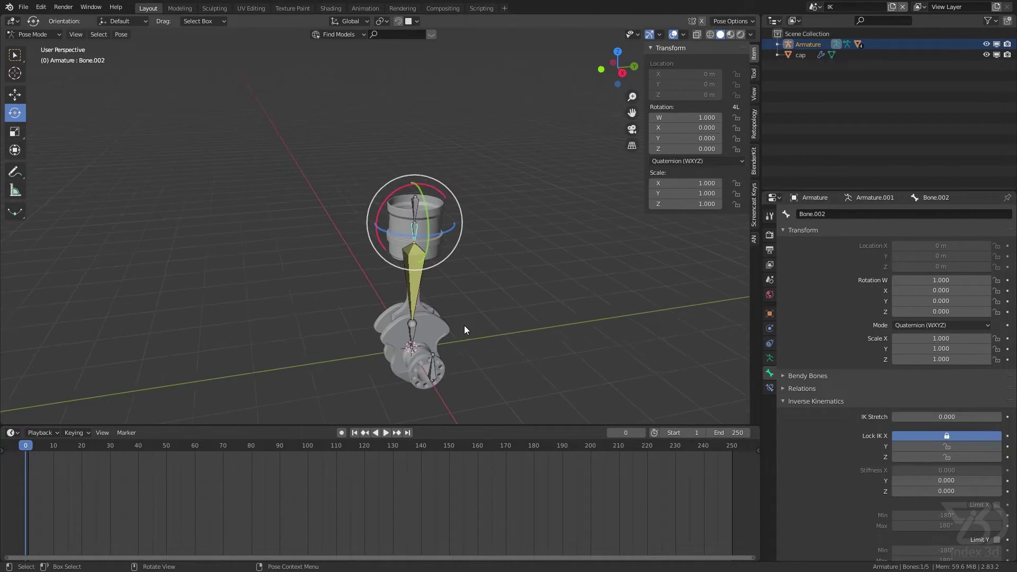
{"action": "scroll", "coordinate": [431, 313], "scroll_direction": "up", "scroll_amount": 2}
{"action": "left_click", "coordinate": [420, 319]}
{"action": "left_click_drag", "start_coordinate": [402, 312], "coordinate": [468, 331]}
{"action": "key", "text": "alt+r"}
{"action": "key", "text": "ctrl+s"}
- Review the IK constraint settings of the connecting-rod bone, and save the file
{"action": "middle_click_drag", "start_coordinate": [347, 223], "coordinate": [413, 245], "text": "shift"}
{"action": "left_click", "coordinate": [388, 238]}
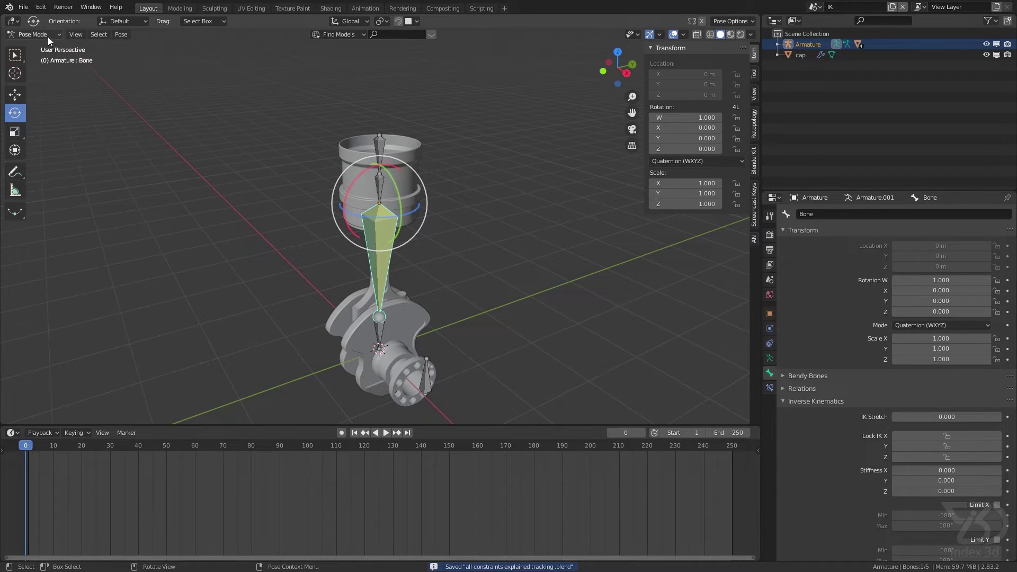
{"action": "left_click", "coordinate": [771, 388]}
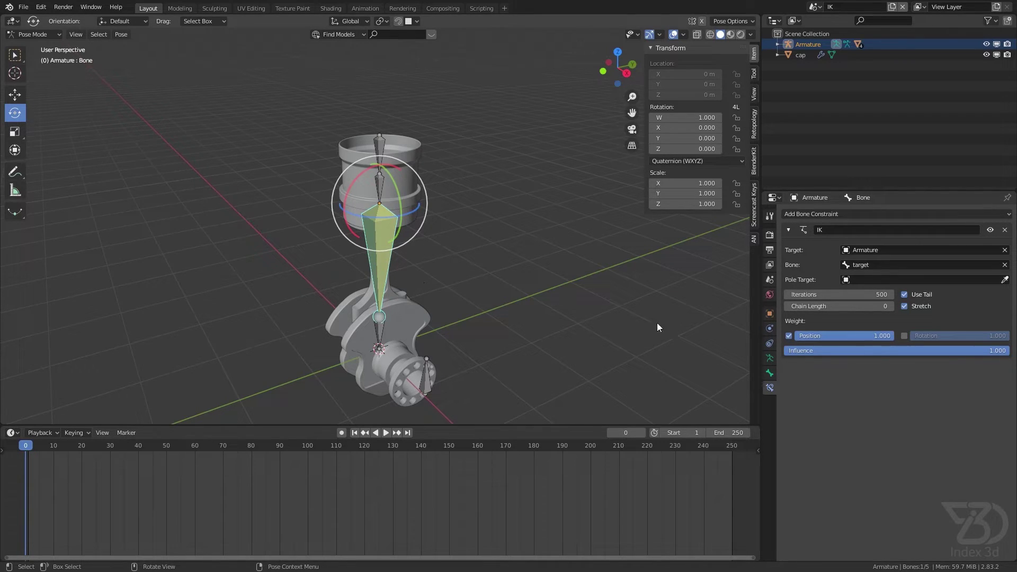
{"action": "key", "text": "ctrl+s"}
- Switch the armature from Pose Mode to Edit Mode
{"action": "middle_click_drag", "start_coordinate": [390, 290], "coordinate": [424, 266], "text": "shift"}
{"action": "right_click", "coordinate": [383, 266]}
{"action": "left_click", "coordinate": [42, 34]}
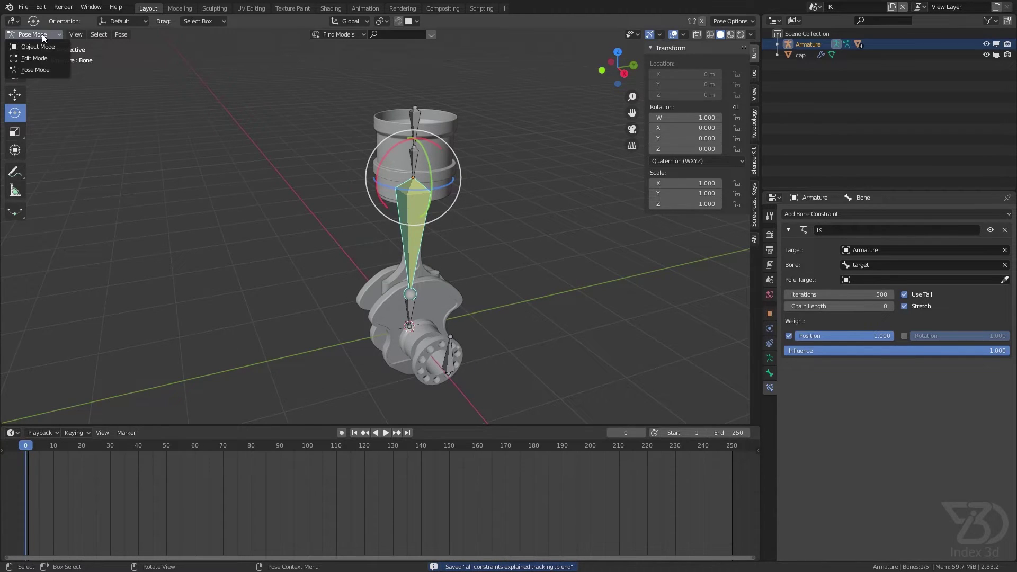
{"action": "left_click", "coordinate": [33, 34]}
{"action": "left_click", "coordinate": [38, 57]}
{"action": "key", "text": "shift+a"}
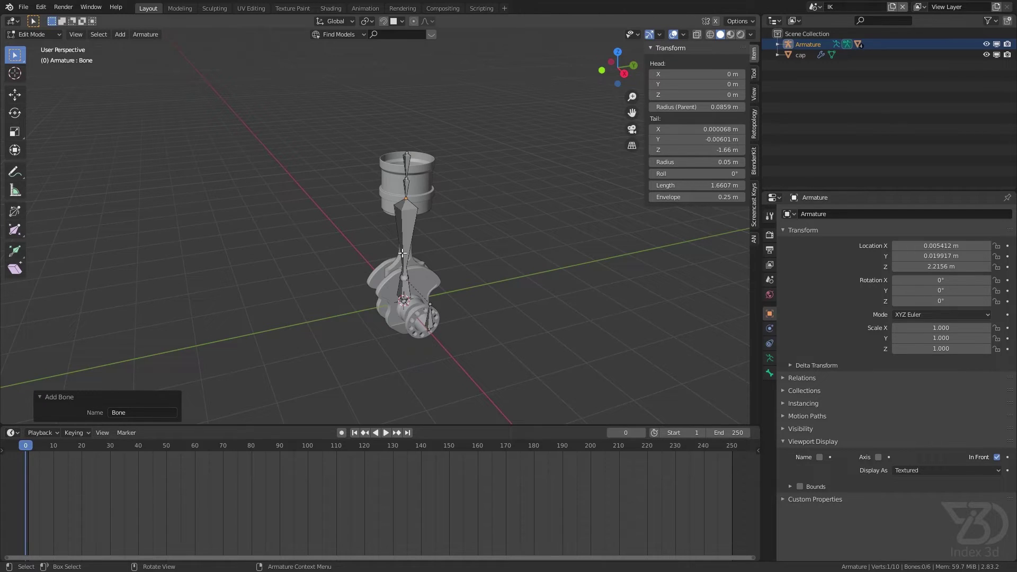
{"action": "scroll", "coordinate": [410, 286], "scroll_direction": "up", "scroll_amount": 4}
{"action": "key", "text": "ctrl+z"}
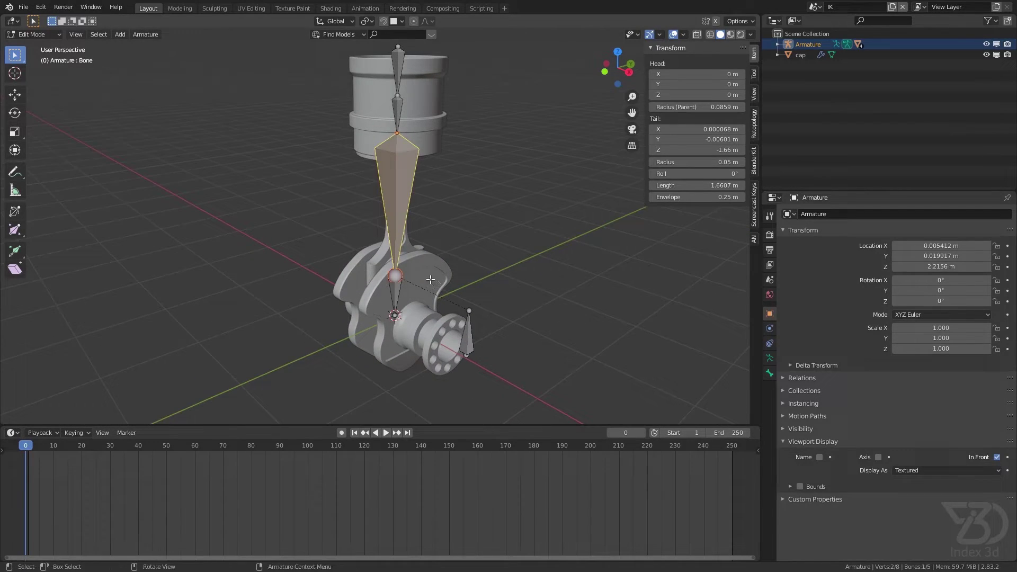
- Add a new single bone to the armature, standing free in front of the crankshaft, and save the file
{"action": "middle_click_drag", "start_coordinate": [399, 220], "coordinate": [368, 226]}
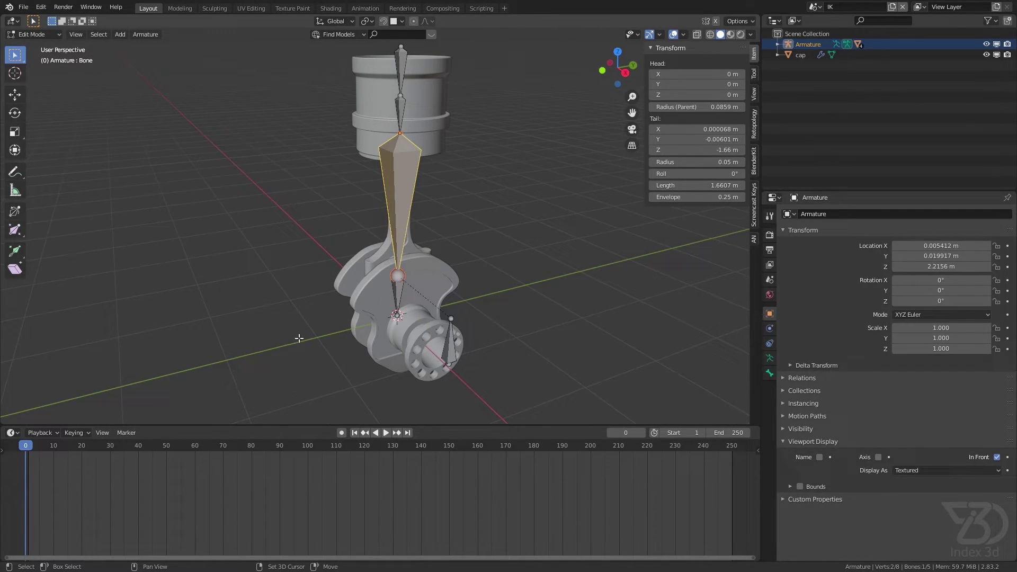
{"action": "key", "text": "shift+a"}
{"action": "mouse_move", "coordinate": [294, 326]}
{"action": "middle_mouse_down"}
{"action": "mouse_move", "coordinate": [354, 316]}
{"action": "mouse_move", "coordinate": [303, 320]}
{"action": "middle_mouse_up"}
{"action": "key", "text": "ctrl+s"}
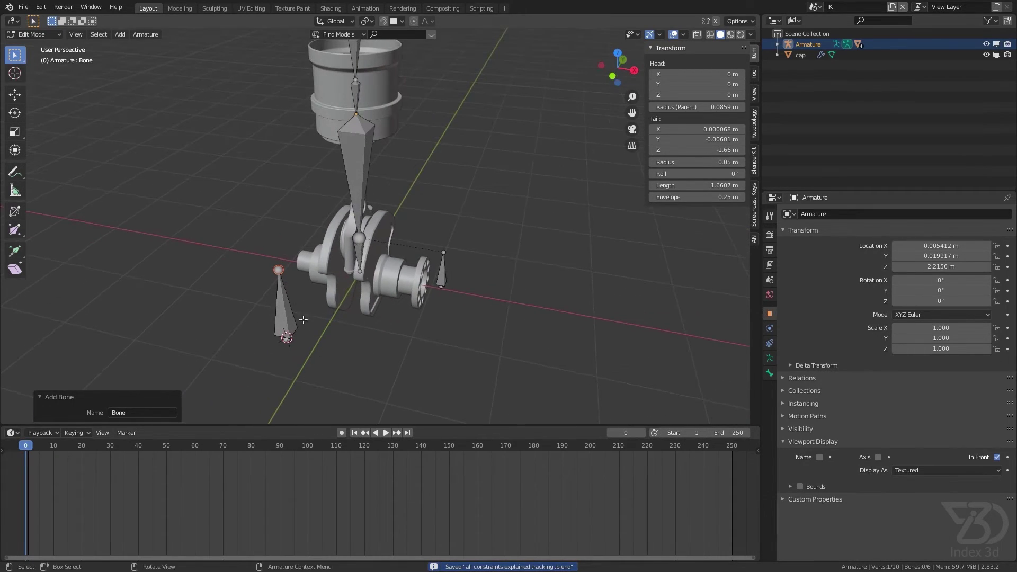
- Return the armature to Pose Mode and set the pole target of the connecting-rod bone's IK constraint to Armature
{"action": "left_click", "coordinate": [33, 34]}
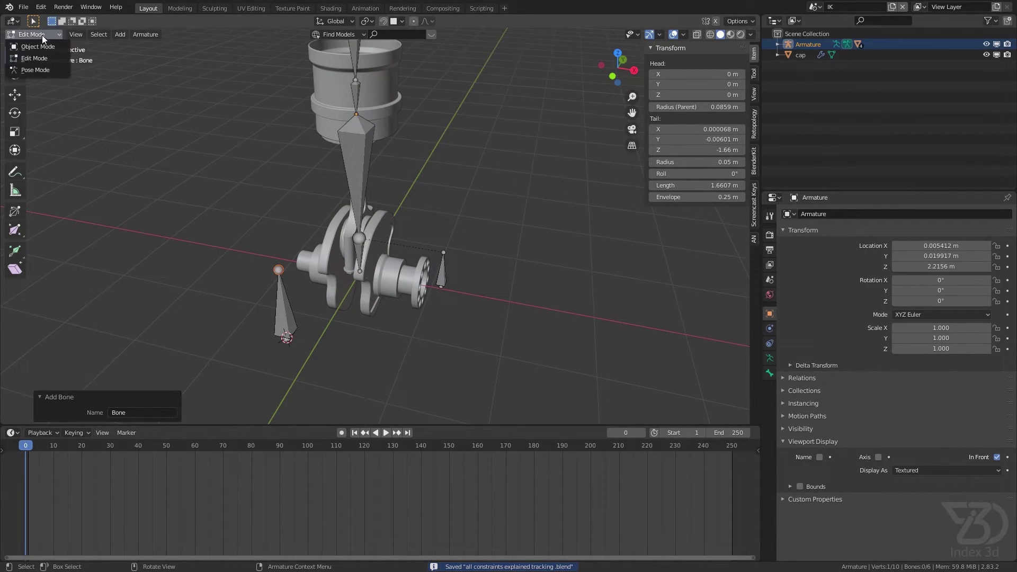
{"action": "left_click", "coordinate": [39, 71]}
{"action": "left_click", "coordinate": [1005, 279]}
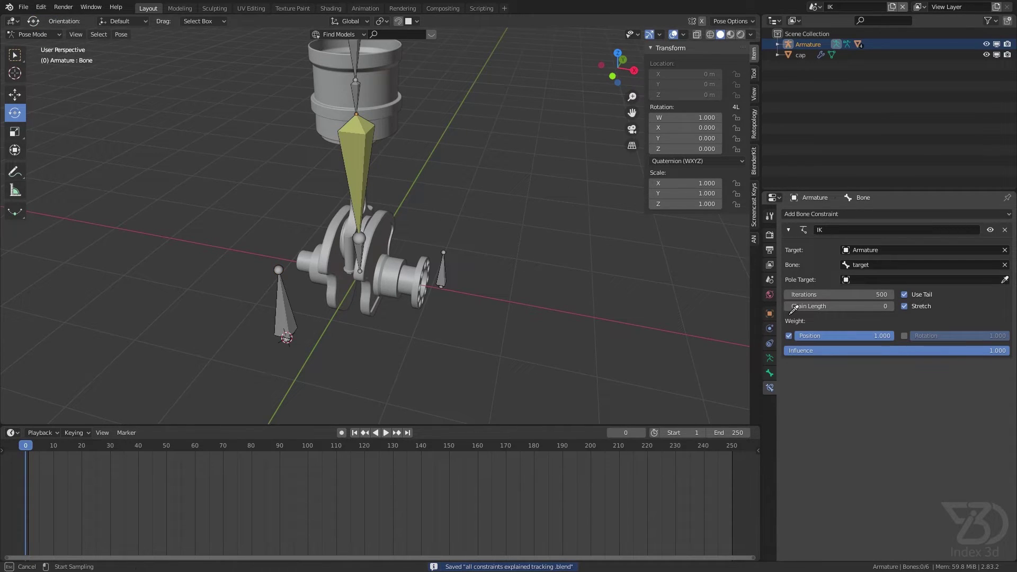
{"action": "left_click", "coordinate": [281, 317]}
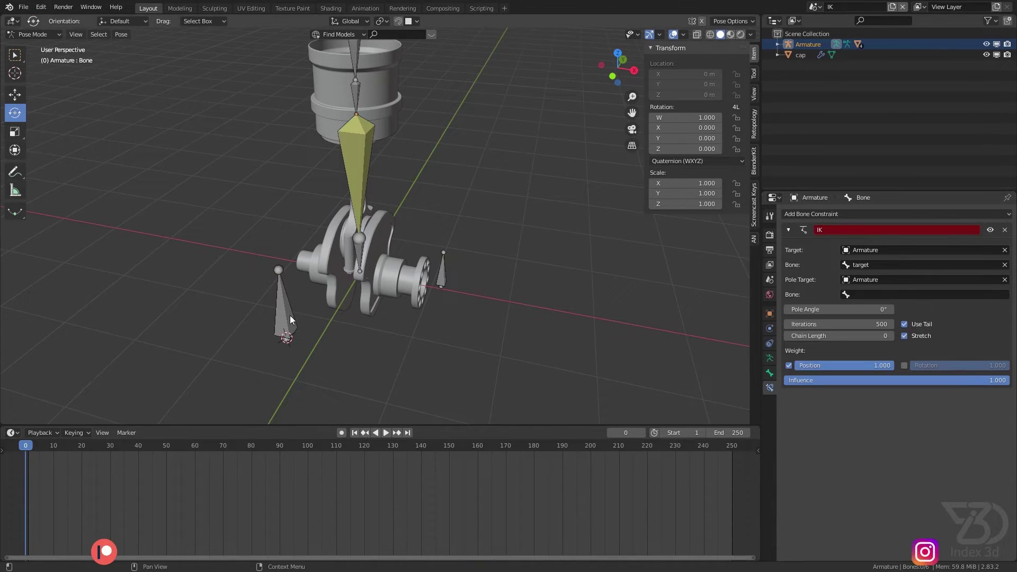
{"action": "left_click", "coordinate": [880, 295]}
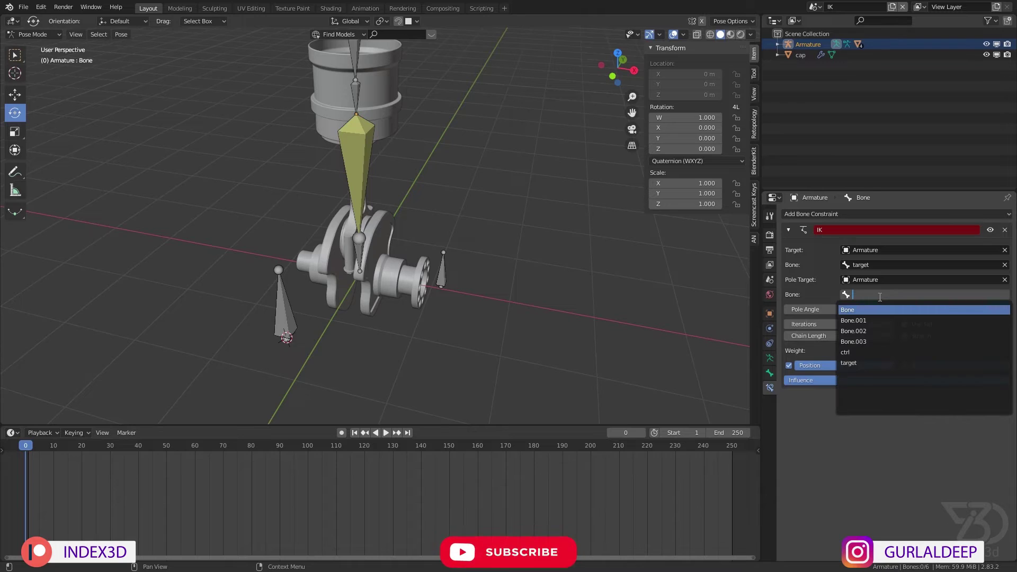
- Rename the newly added free-standing bone as pole
{"action": "left_click", "coordinate": [281, 317]}
{"action": "key", "text": "F2"}
{"action": "type", "text": "po"}
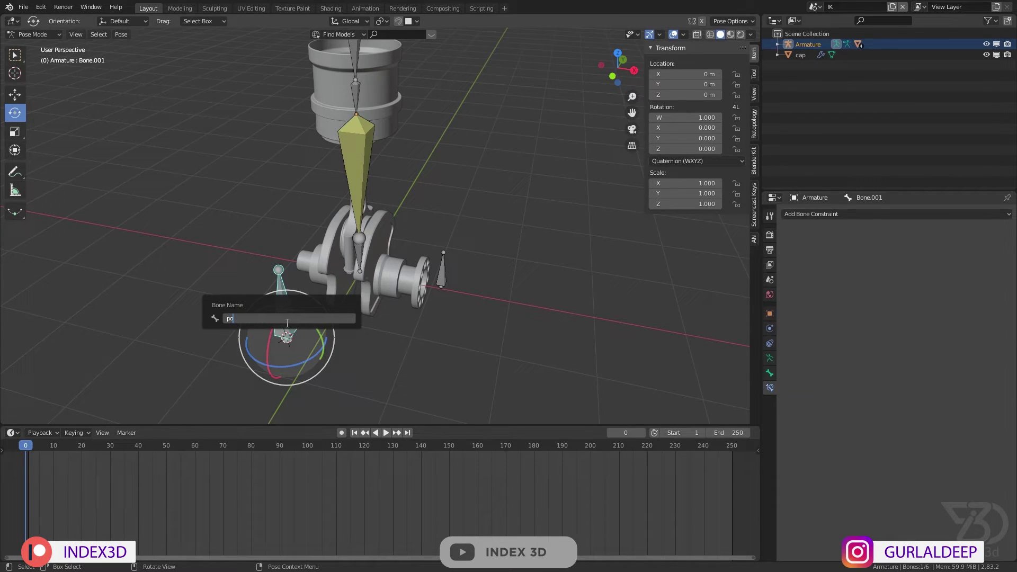
{"action": "type", "text": "le"}
{"action": "key", "text": "Return"}
- Choose the bone pole as the pole target bone in the connecting-rod bone's IK constraint
{"action": "left_click", "coordinate": [367, 175]}
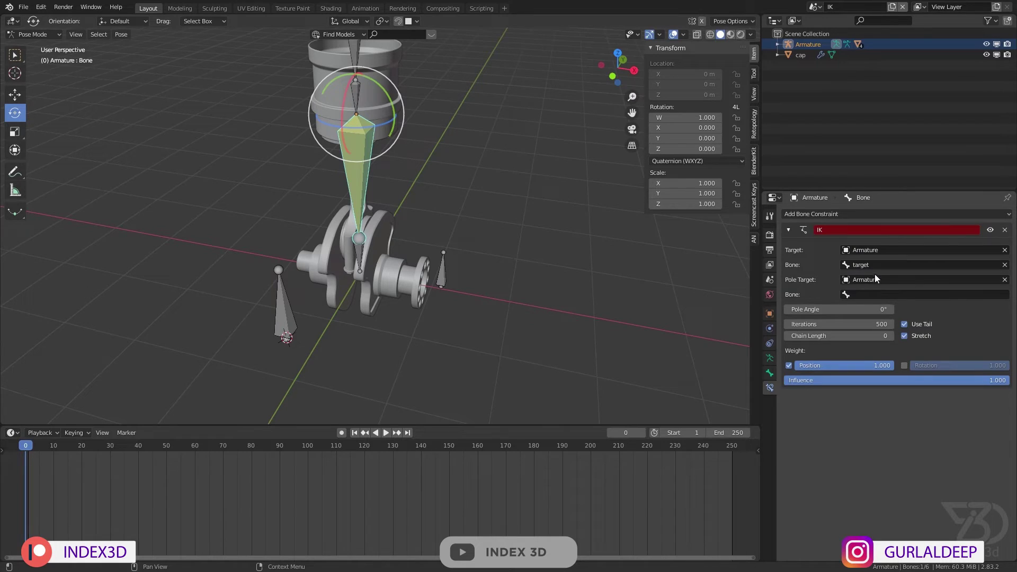
{"action": "left_click", "coordinate": [879, 297]}
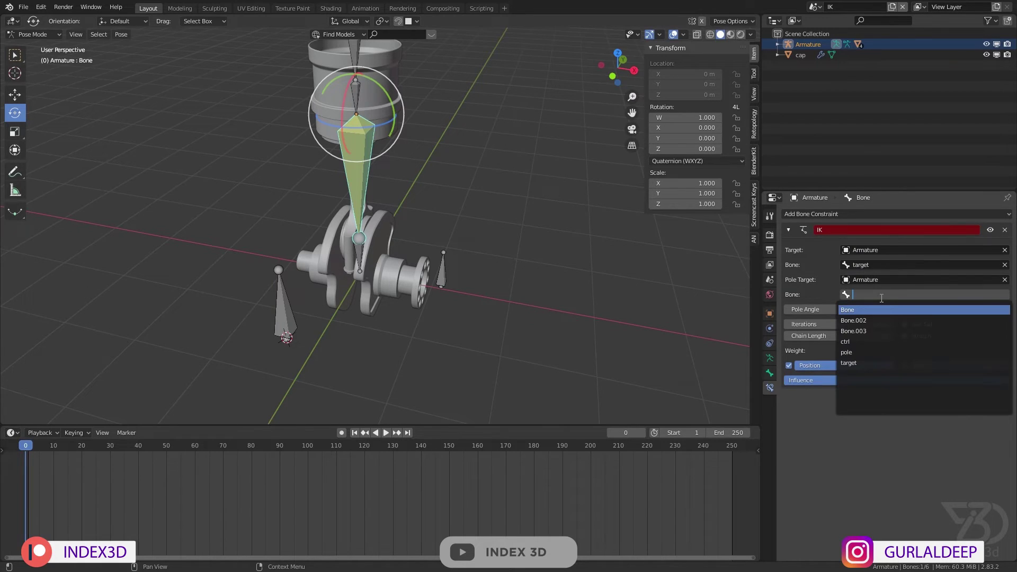
{"action": "left_click", "coordinate": [867, 352]}
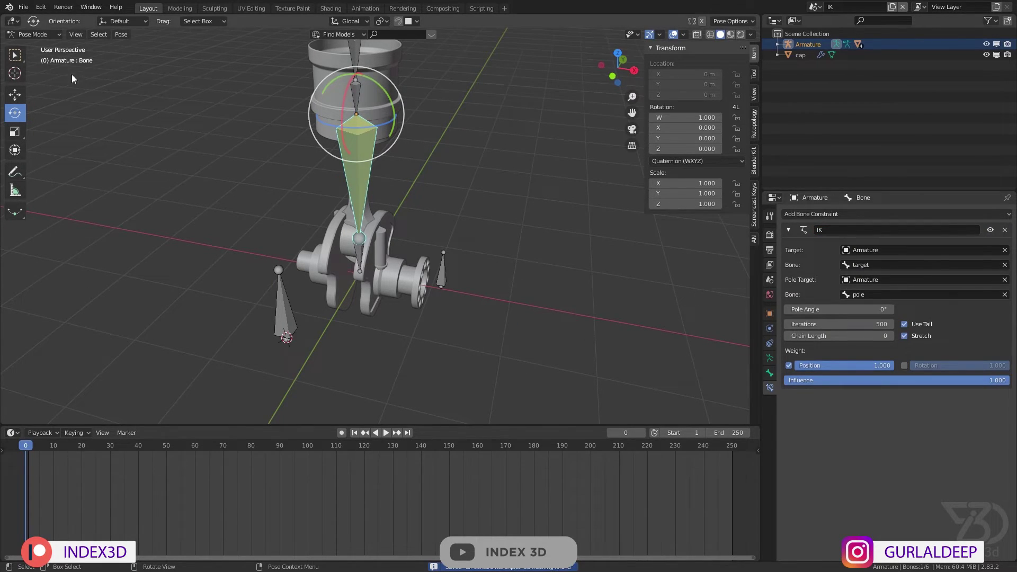
{"action": "middle_click_drag", "start_coordinate": [215, 179], "coordinate": [307, 227]}
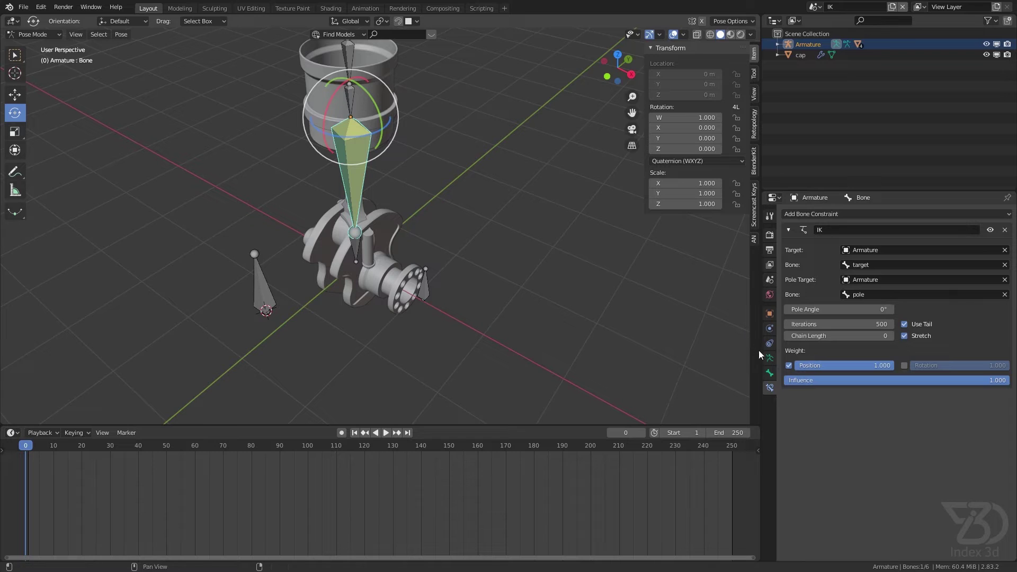
- Set the armature's viewport display type to Stick
{"action": "left_click", "coordinate": [769, 359]}
{"action": "left_click", "coordinate": [909, 375]}
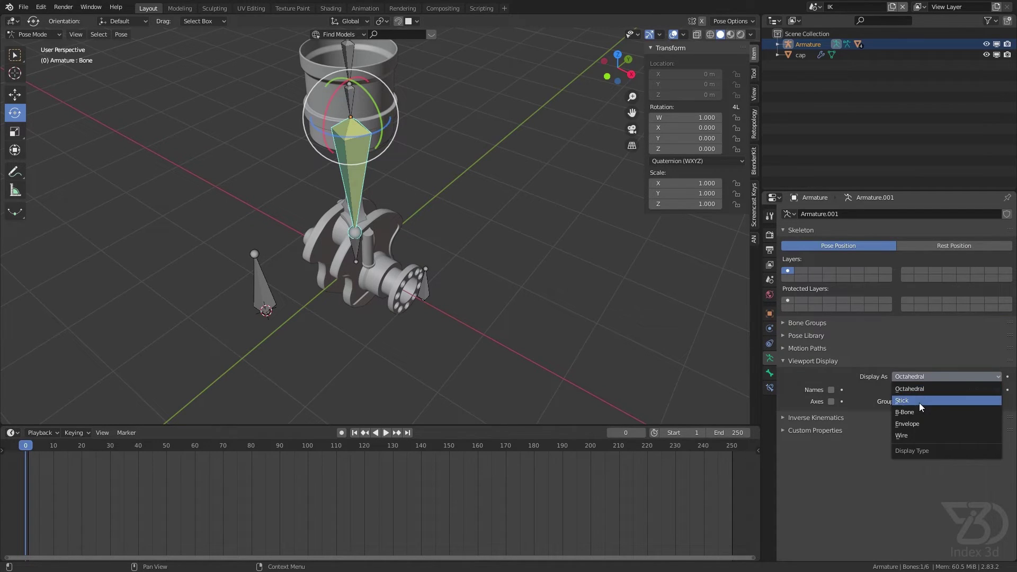
{"action": "left_click", "coordinate": [914, 400]}
{"action": "middle_click_drag", "start_coordinate": [645, 345], "coordinate": [366, 156]}
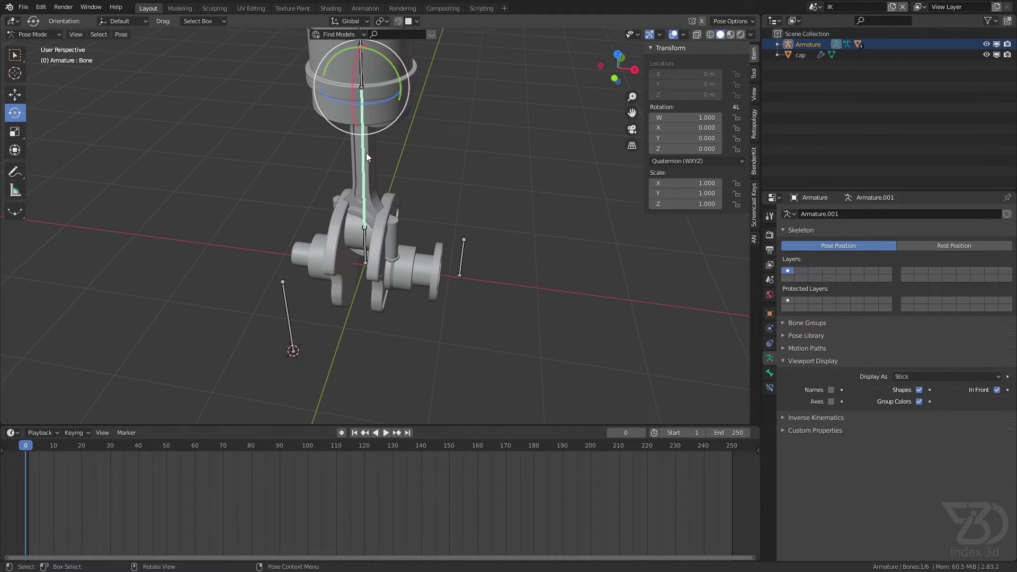
- Try moving the pole bone freely to test its effect on the rod and crank, and cancel the move
{"action": "left_click", "coordinate": [290, 297]}
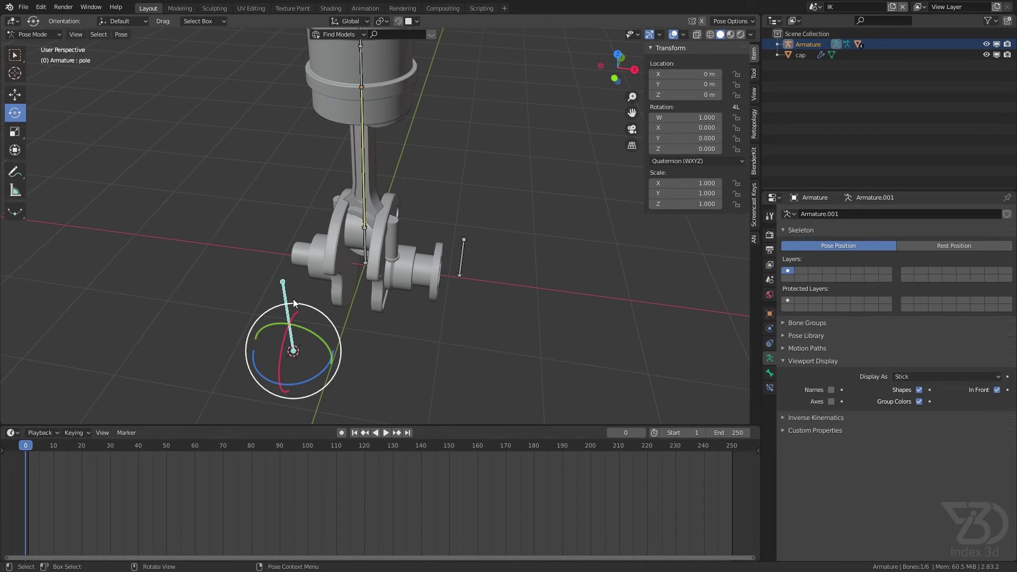
{"action": "middle_click_drag", "start_coordinate": [310, 291], "coordinate": [307, 300]}
{"action": "key", "text": "g"}
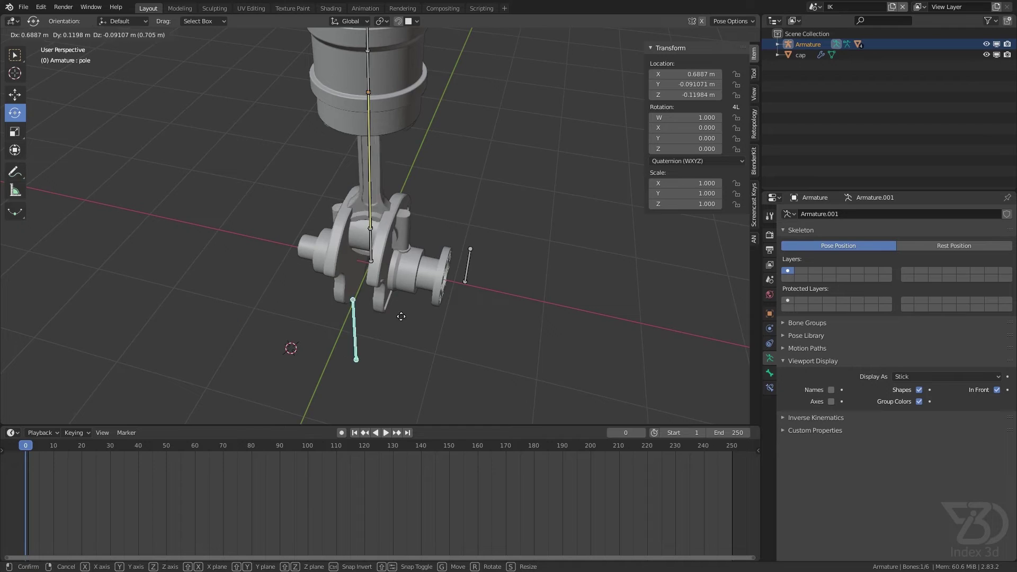
{"action": "key", "text": "Escape"}
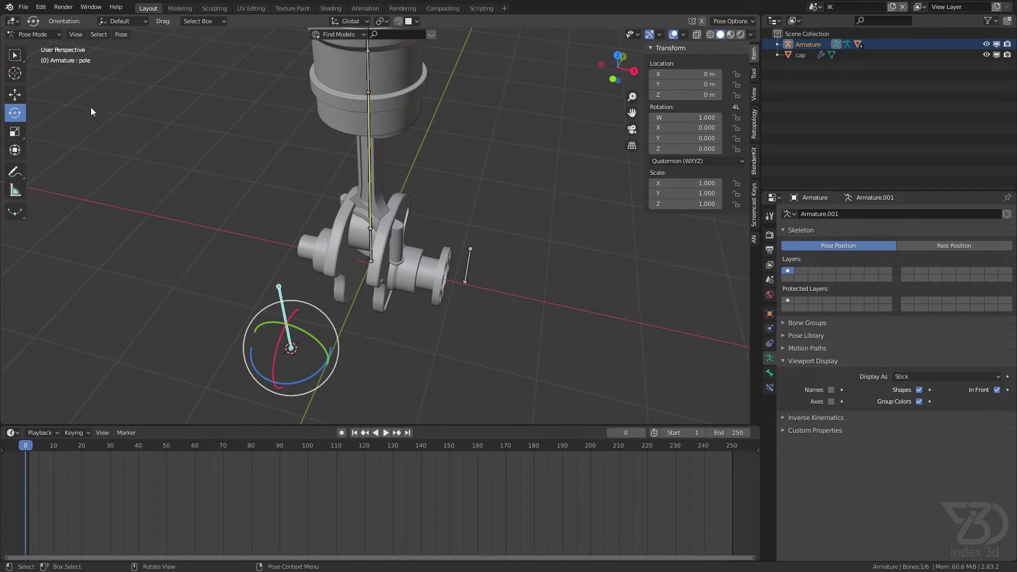
- Switch the armature to Edit Mode and delete the pole bone
{"action": "left_click", "coordinate": [31, 34]}
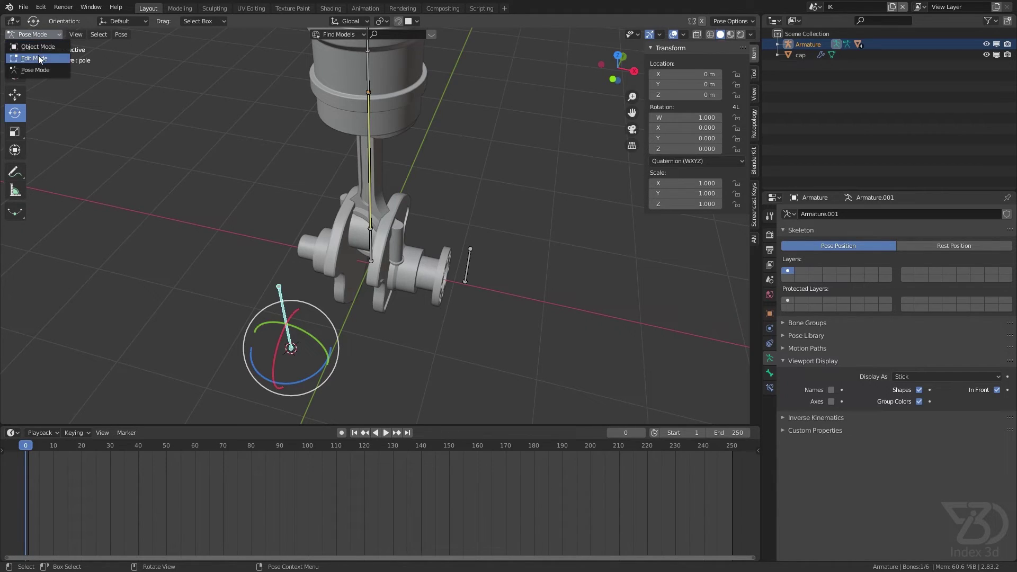
{"action": "left_click", "coordinate": [38, 55]}
{"action": "key", "text": "x"}
{"action": "left_click", "coordinate": [290, 309]}
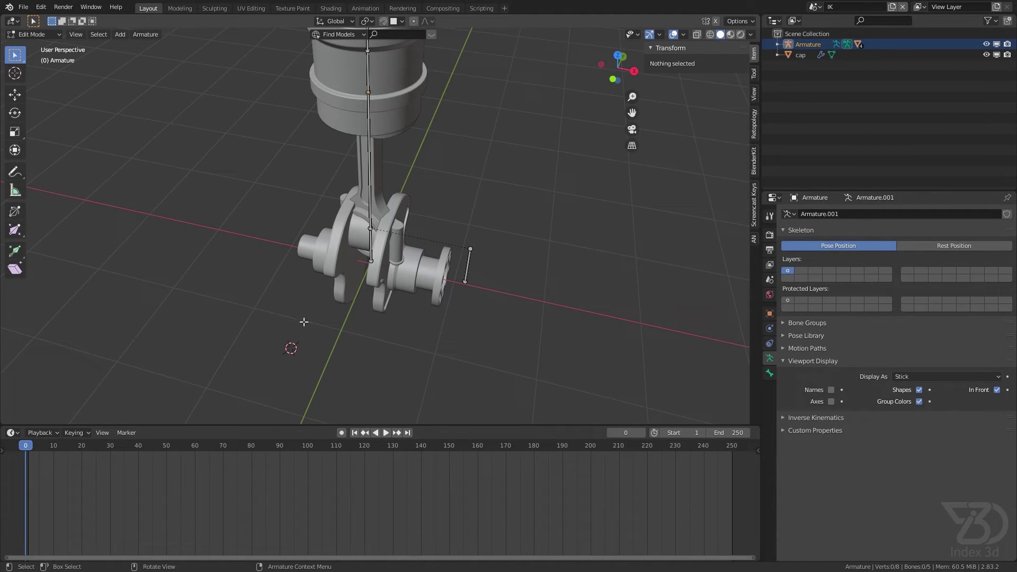
- Undo the deletion of the pole bone and the change to Stick display
{"action": "key", "text": "ctrl+z"}
{"action": "key", "text": "ctrl+z"}
{"action": "key", "text": "ctrl+z"}
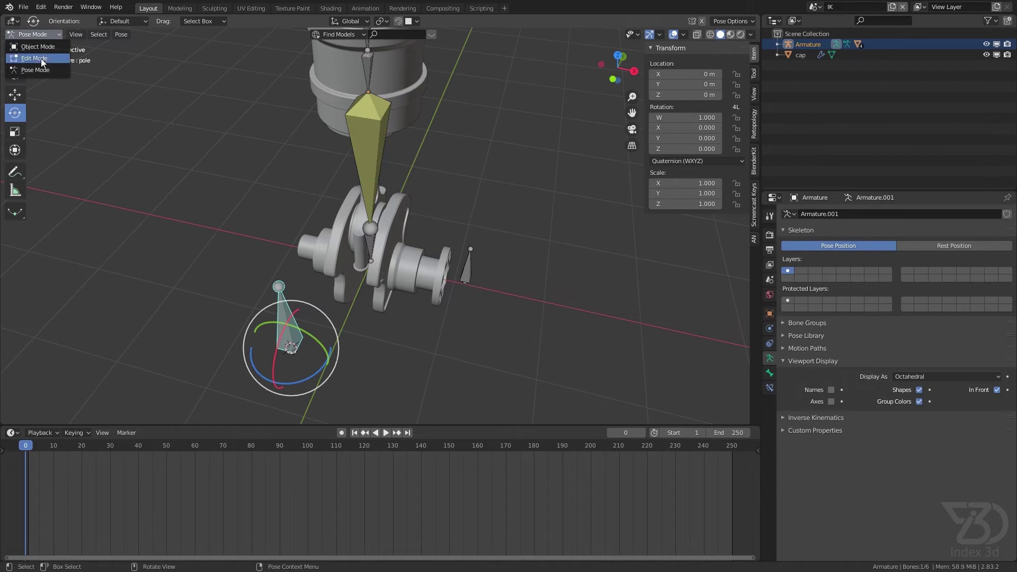
- Delete the pole bone from the armature in Edit Mode and save the file
{"action": "left_click", "coordinate": [40, 58]}
{"action": "key", "text": "x"}
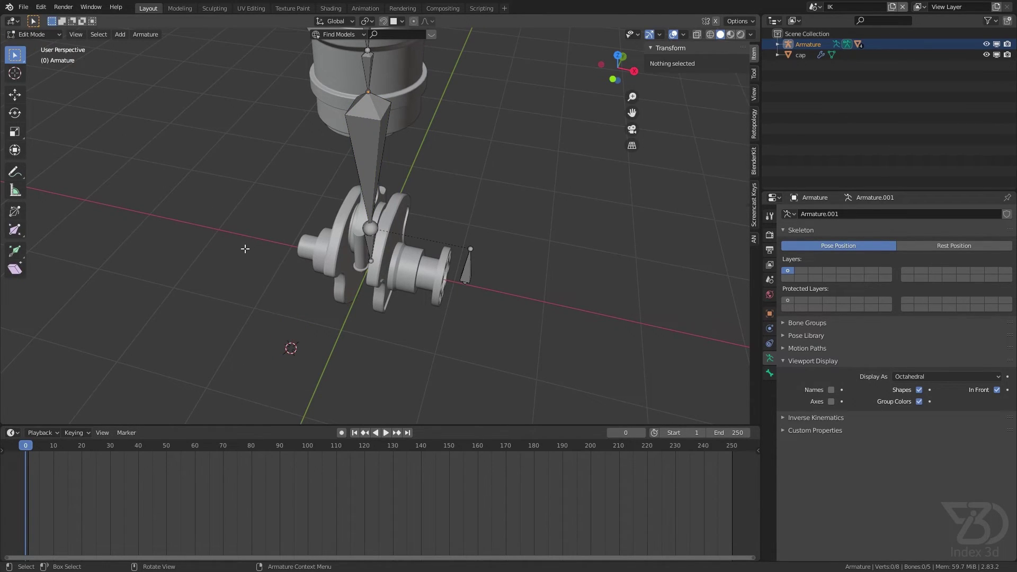
{"action": "key", "text": "ctrl+s"}
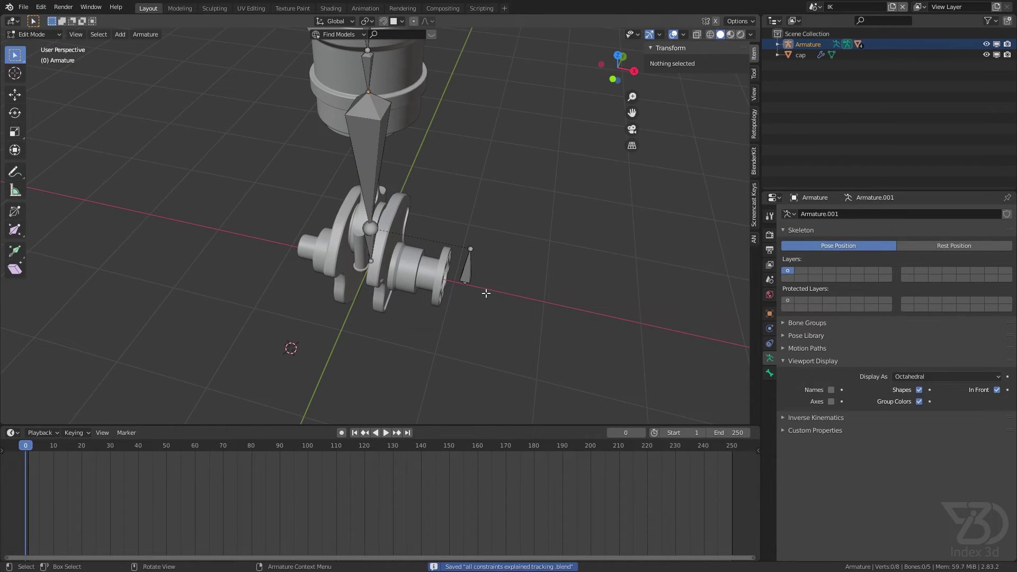
{"action": "middle_click_drag", "start_coordinate": [245, 249], "coordinate": [683, 351]}
- Return the armature to Pose Mode and open the bone constraint settings of the connecting-rod bone
{"action": "left_click", "coordinate": [37, 34]}
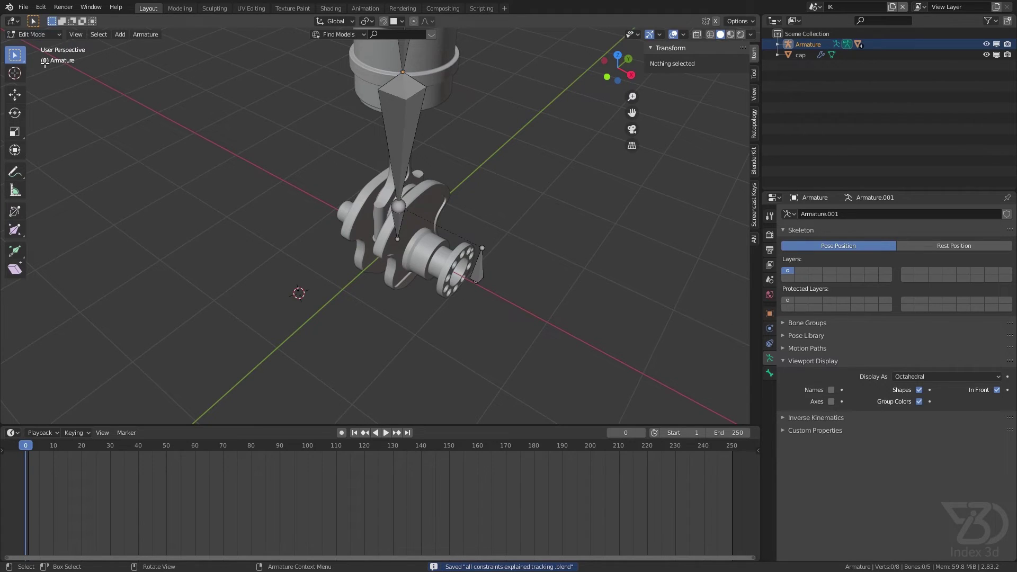
{"action": "left_click", "coordinate": [33, 35]}
{"action": "left_click", "coordinate": [35, 70]}
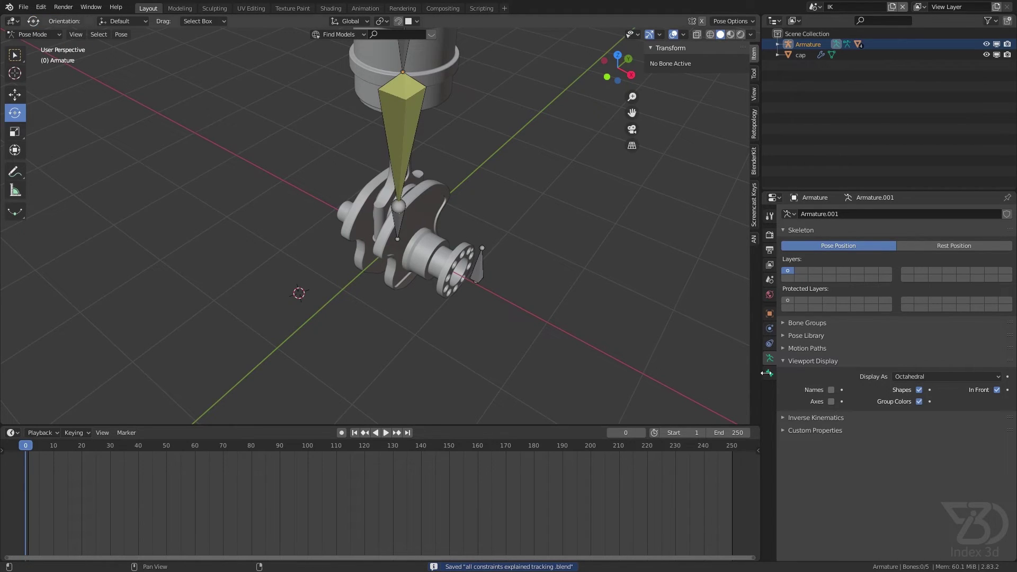
{"action": "left_click", "coordinate": [407, 133]}
{"action": "left_click", "coordinate": [770, 387]}
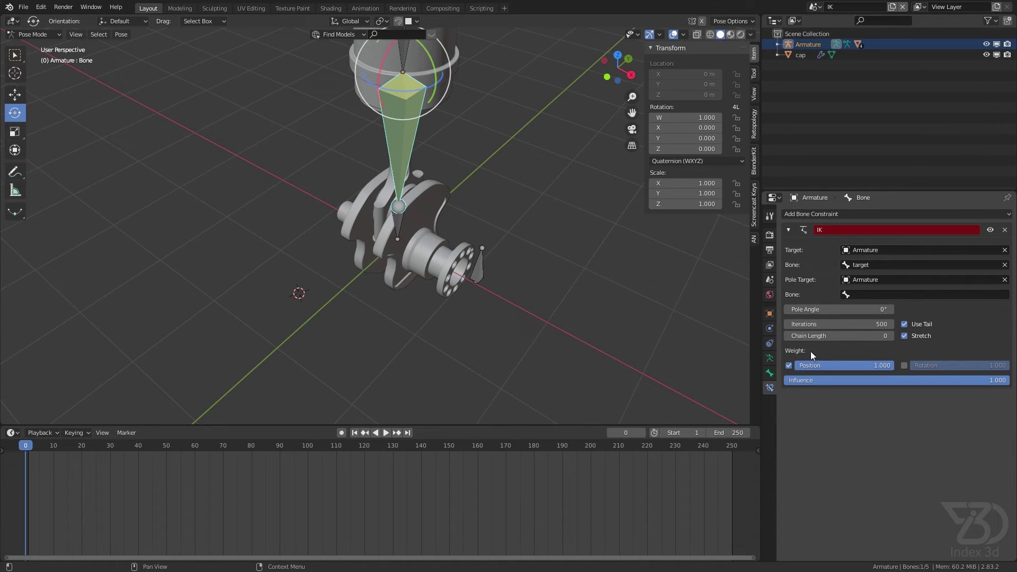
- Try adjusting the IK constraint's pole angle, reset it to 0°, and save the file
{"action": "middle_click_drag", "start_coordinate": [606, 266], "coordinate": [636, 321]}
{"action": "left_click_drag", "start_coordinate": [858, 310], "coordinate": [859, 310]}
{"action": "left_click", "coordinate": [789, 309]}
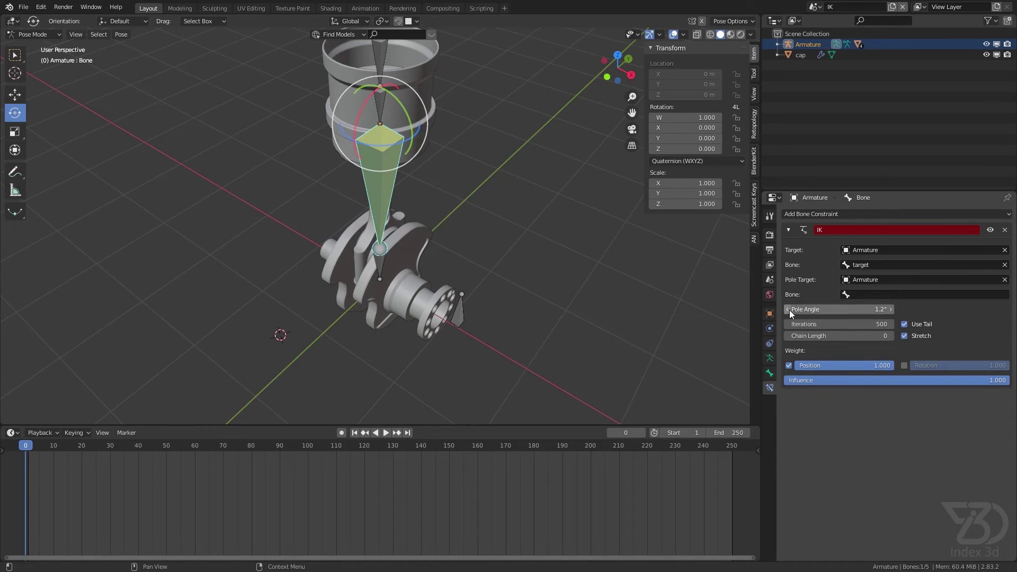
{"action": "left_click", "coordinate": [865, 310]}
{"action": "key", "text": "BackSpace"}
{"action": "key", "text": "BackSpace"}
{"action": "key", "text": "BackSpace"}
{"action": "key", "text": "BackSpace"}
{"action": "type", "text": "0"}
{"action": "key", "text": "Return"}
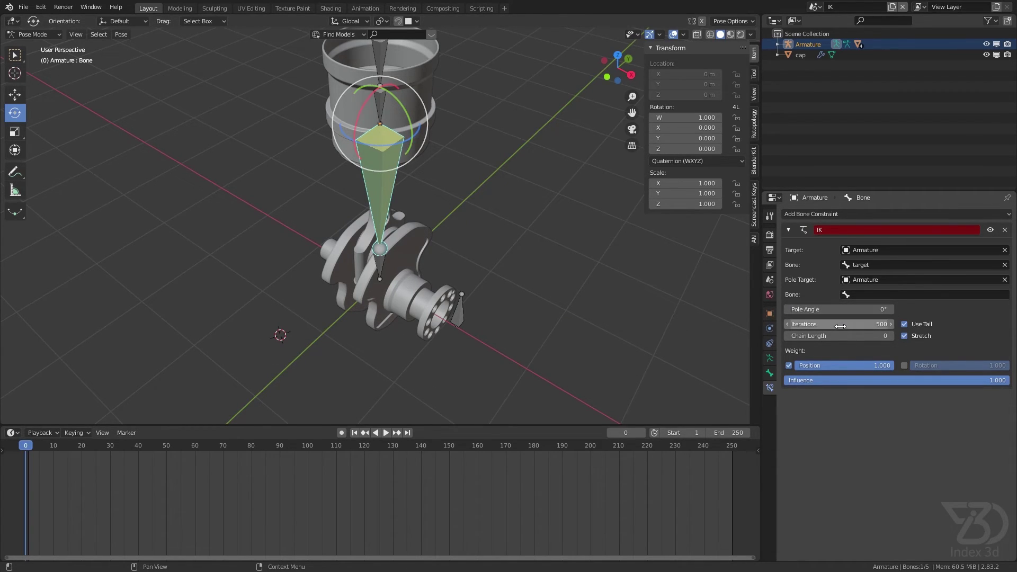
{"action": "key", "text": "ctrl+s"}
- Examine the bone chain from the piston top to the crank against the IK Chain Length setting, and save the file
{"action": "middle_click_drag", "start_coordinate": [402, 170], "coordinate": [377, 209]}
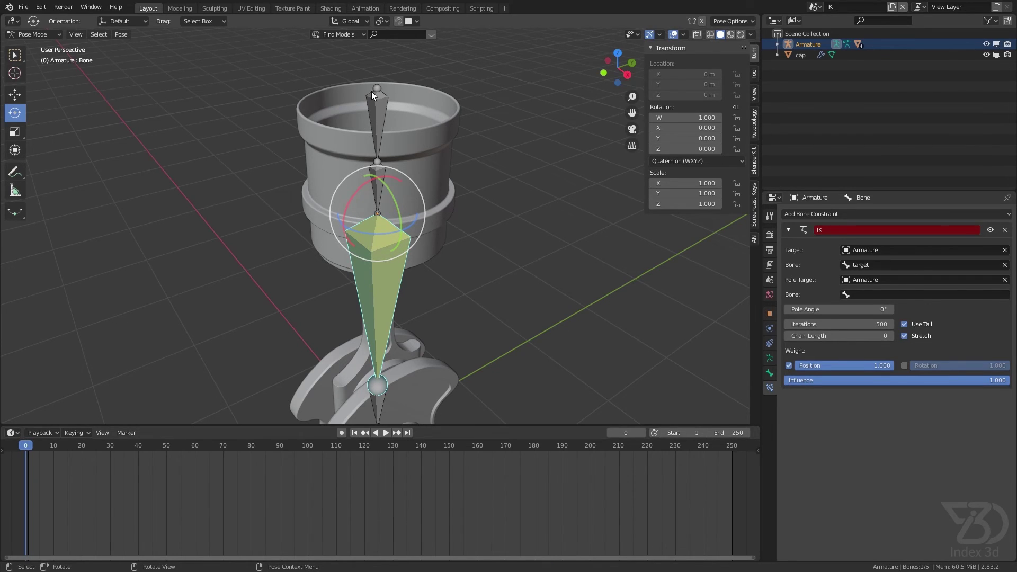
{"action": "middle_click_drag", "start_coordinate": [400, 133], "coordinate": [433, 156]}
{"action": "scroll", "coordinate": [433, 156], "scroll_direction": "down", "scroll_amount": 2}
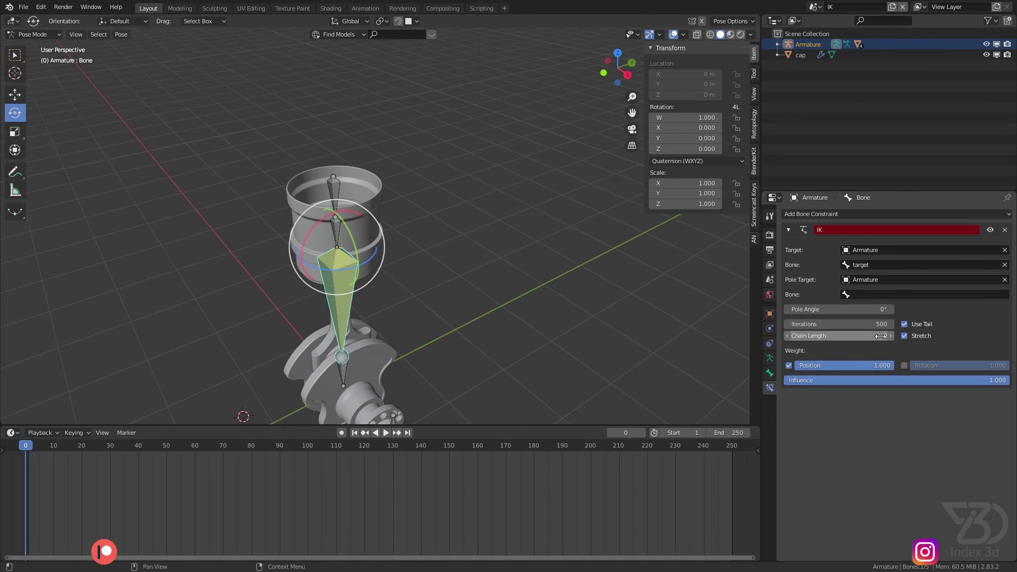
{"action": "key", "text": "ctrl+s"}
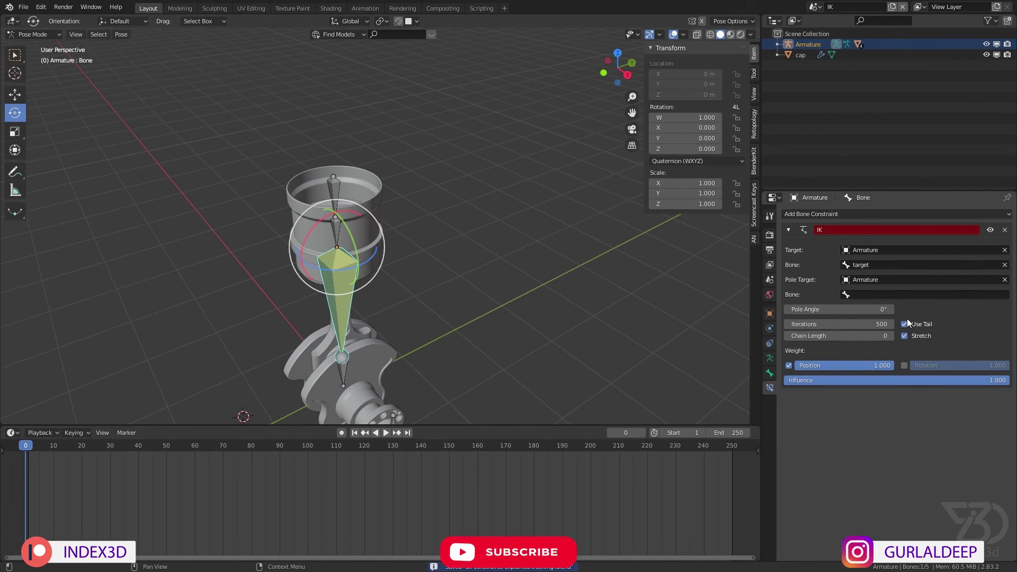